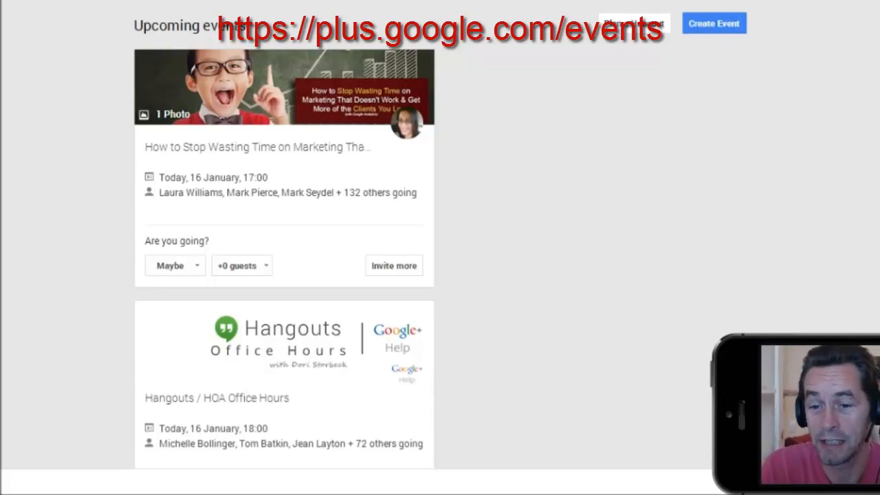
click(733, 32)
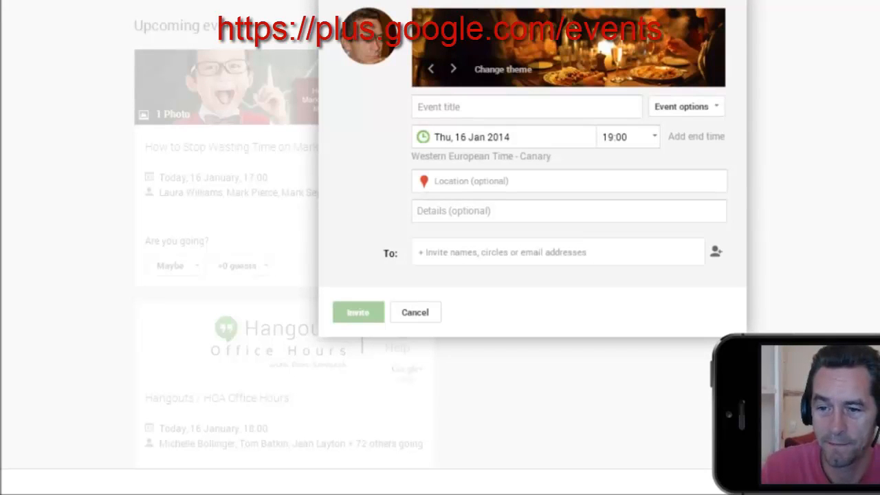
click(496, 107)
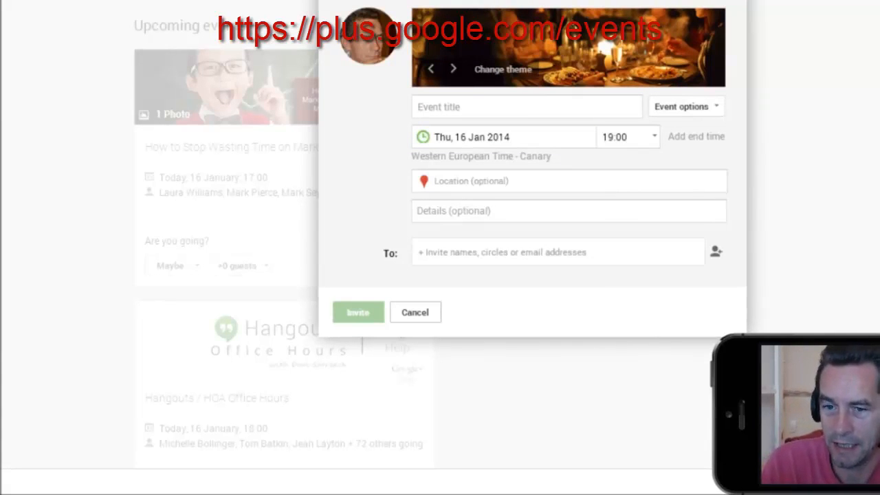
click(415, 314)
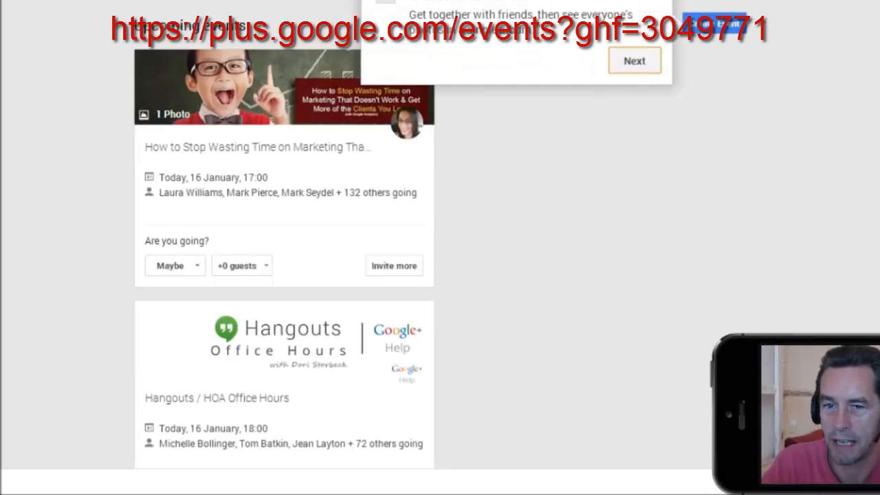
- Start a new event through the guided tour and open the theme upload to choose a photo from the computer
click(634, 62)
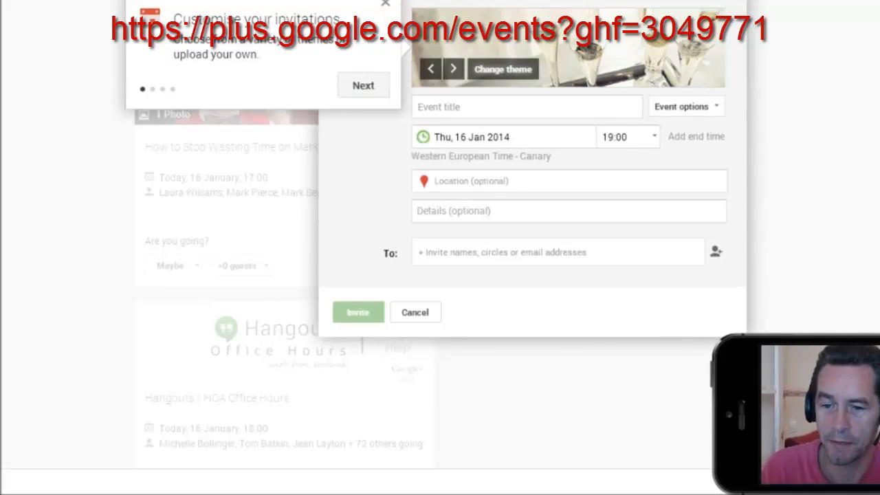
click(505, 70)
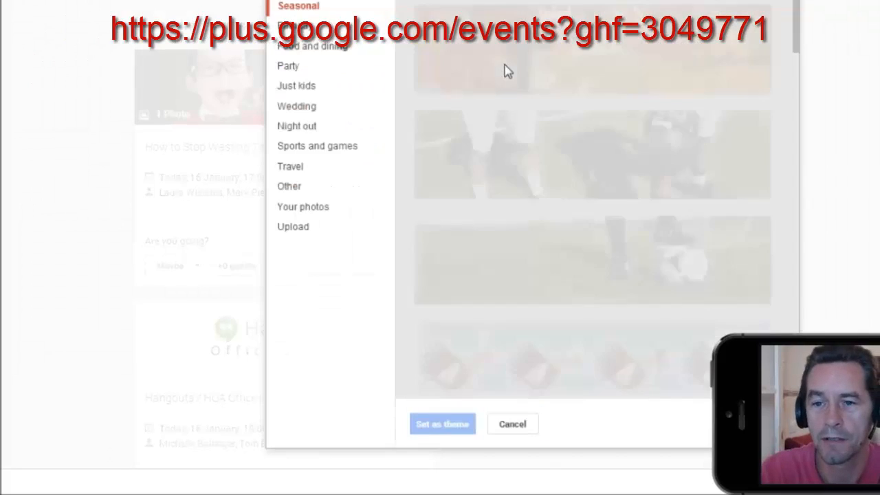
click(301, 233)
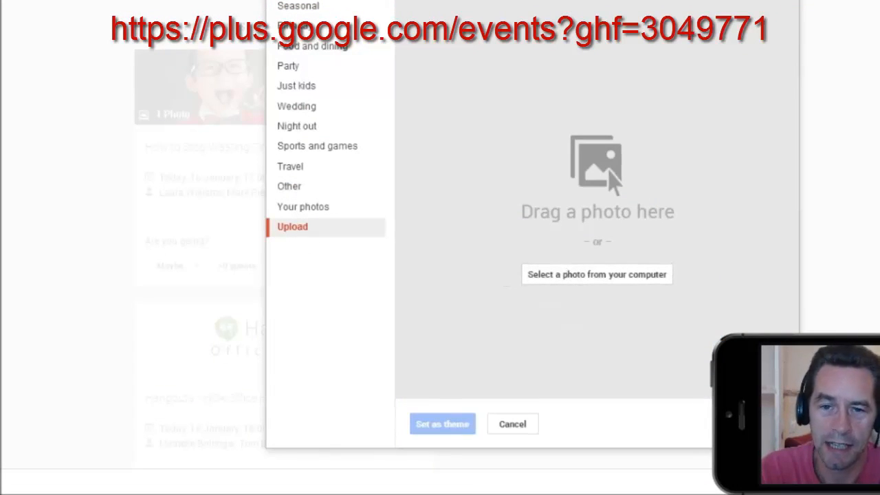
drag(879, 113, 561, 120)
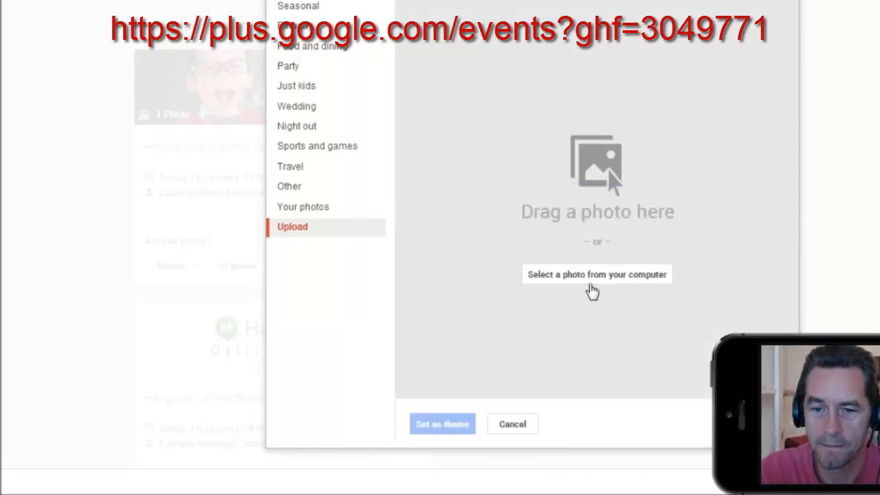
click(592, 276)
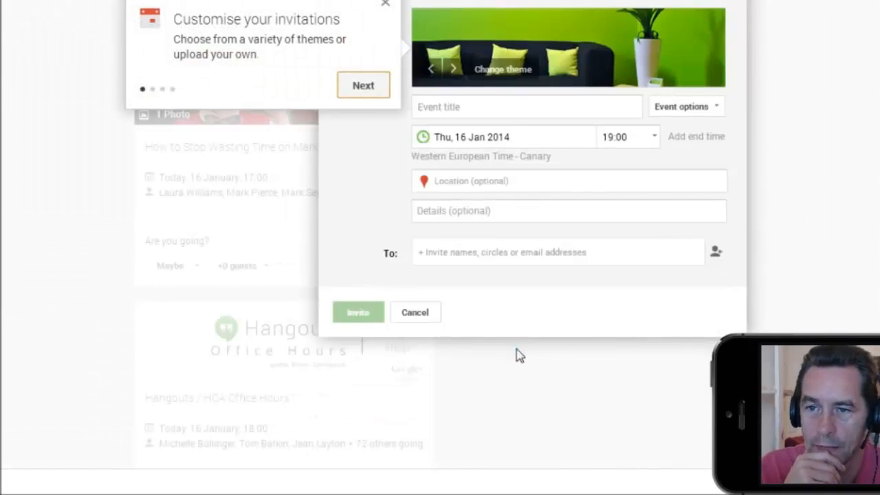
- Title the event "Sample Event for Tutorial"
click(558, 117)
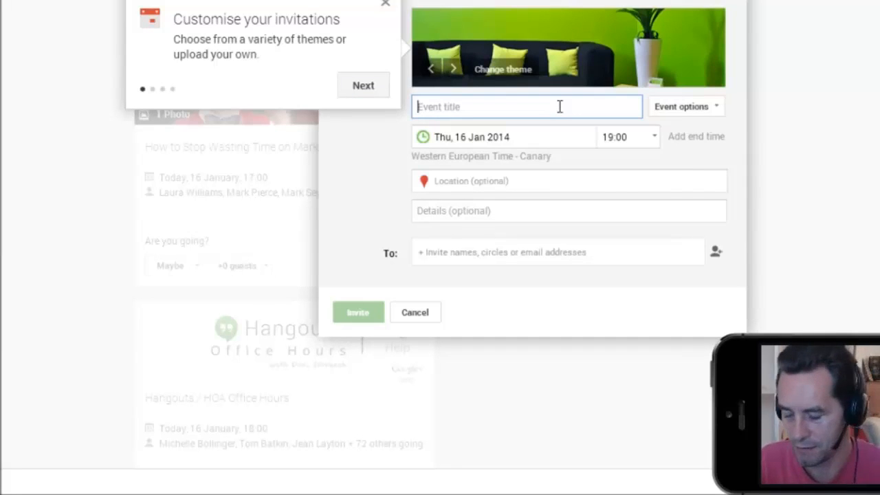
text(Sample )
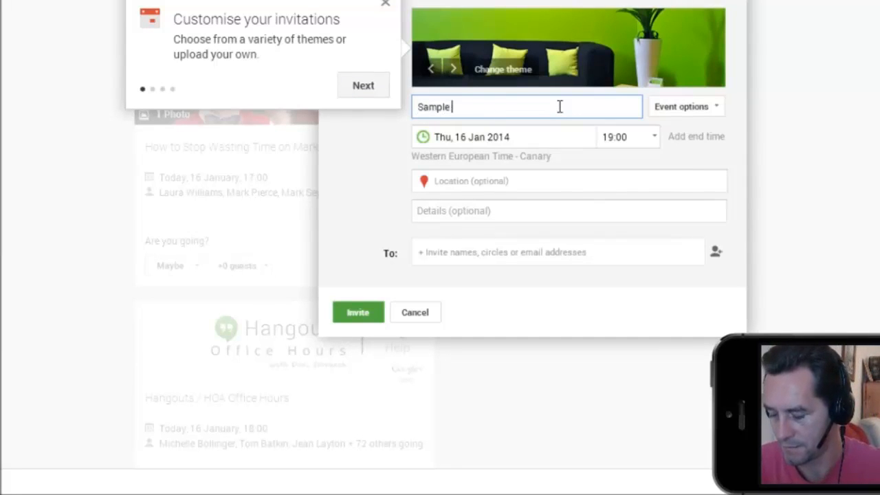
text(Event for )
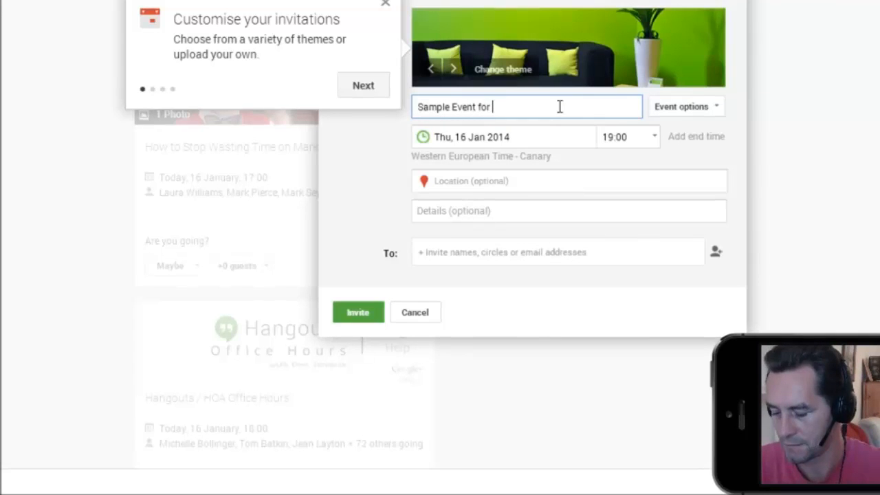
text(Tutorial)
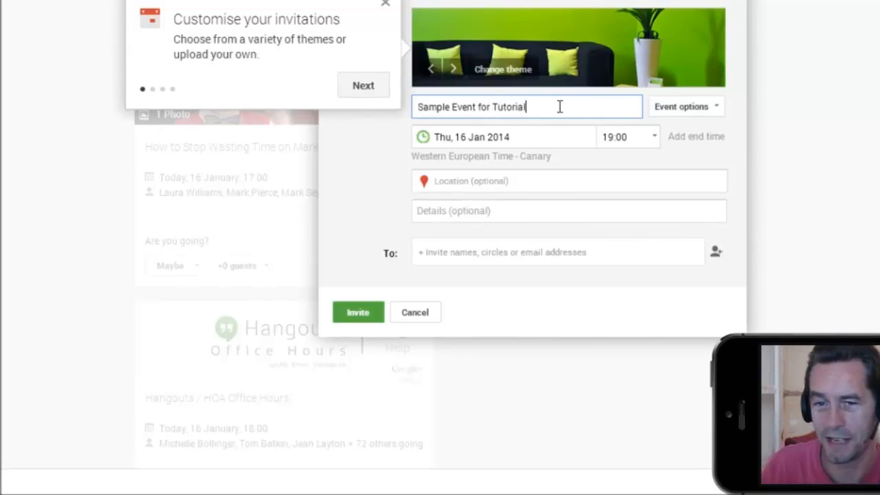
- Set the event date to Friday, 1 August 2014, and look at the start time choices
click(558, 132)
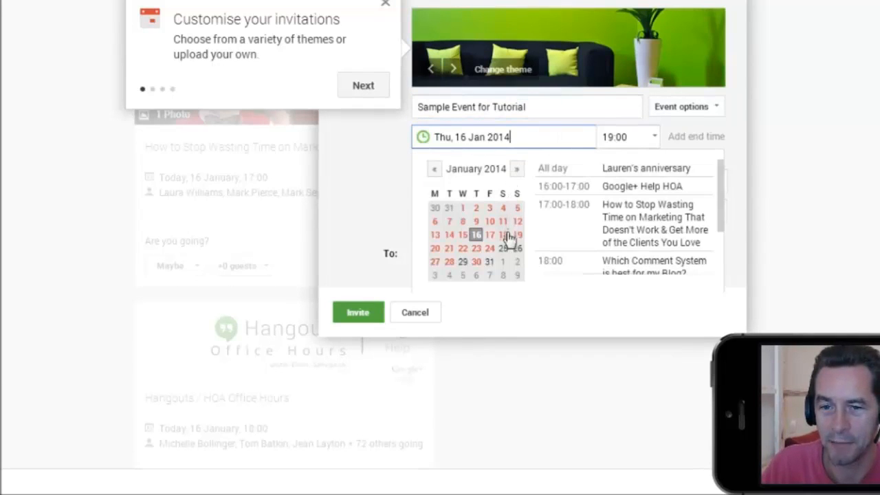
click(516, 169)
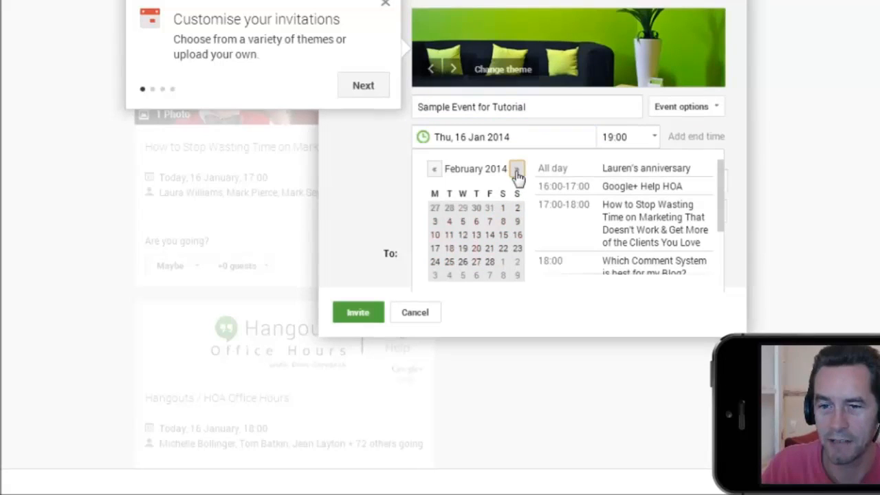
click(516, 169)
click(516, 169)
click(516, 169)
click(517, 169)
click(516, 169)
click(516, 169)
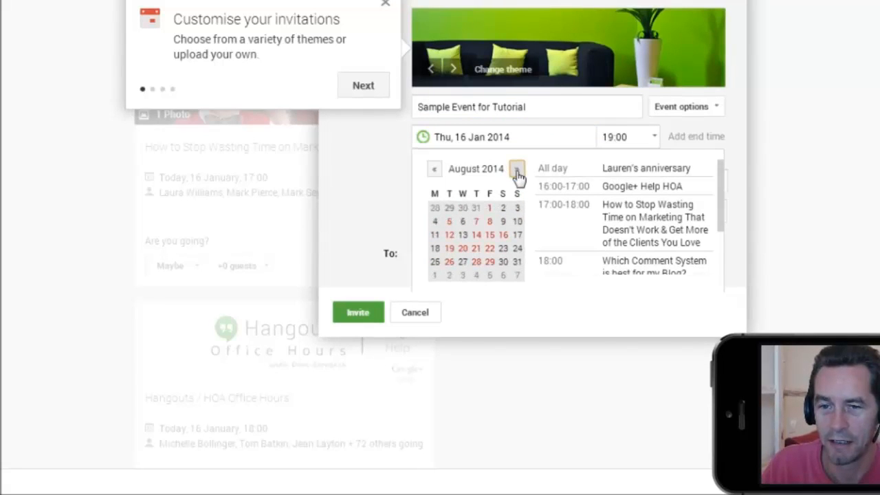
click(488, 209)
click(656, 137)
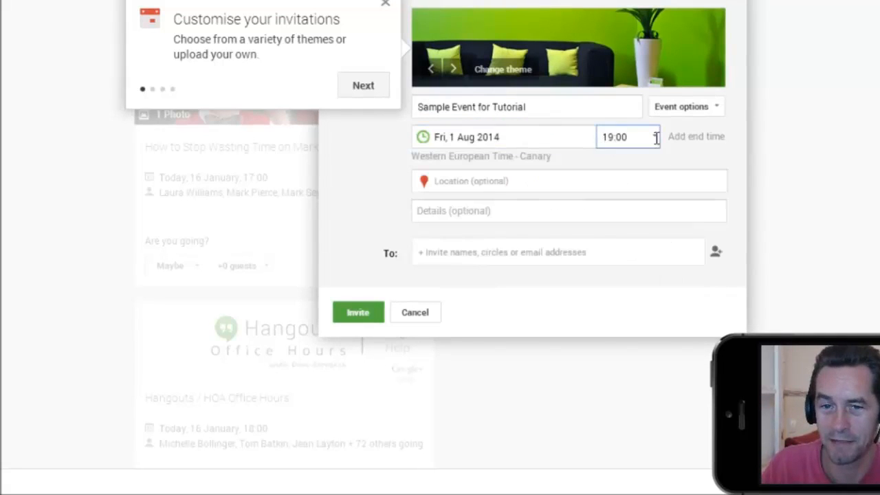
click(656, 138)
click(655, 138)
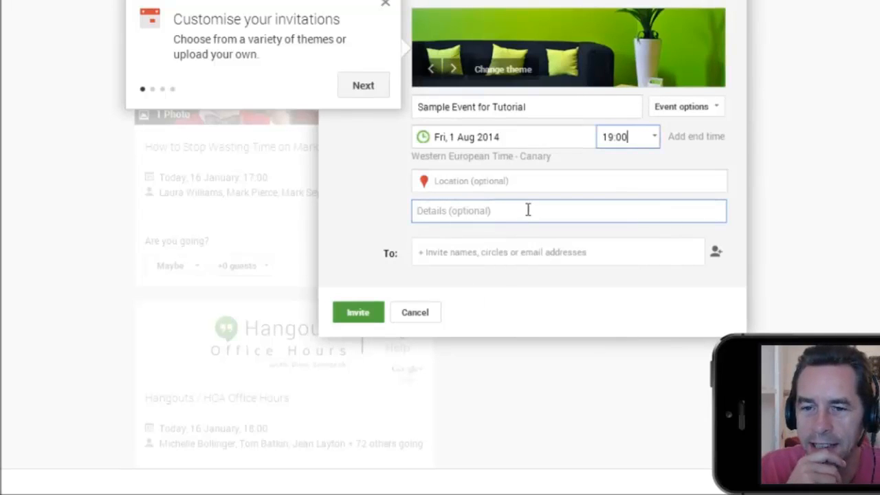
- Enter "*Test Event*" as the event details, enclosed in asterisks
click(527, 210)
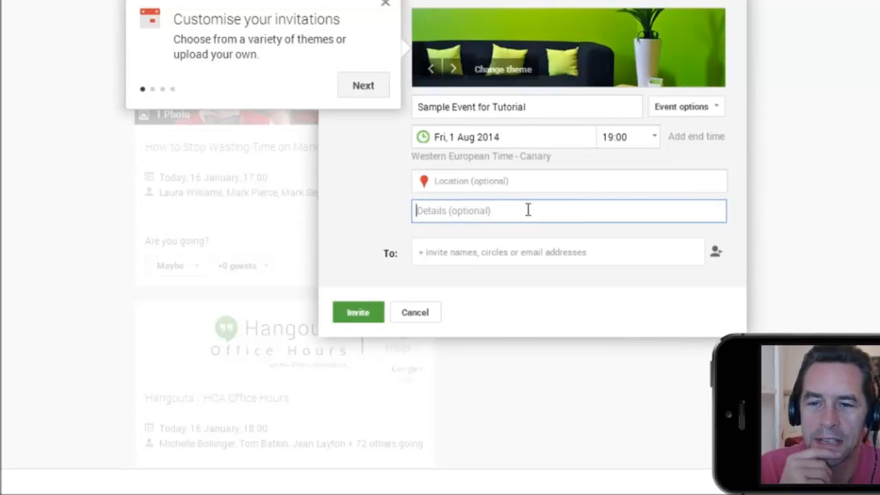
text(**)
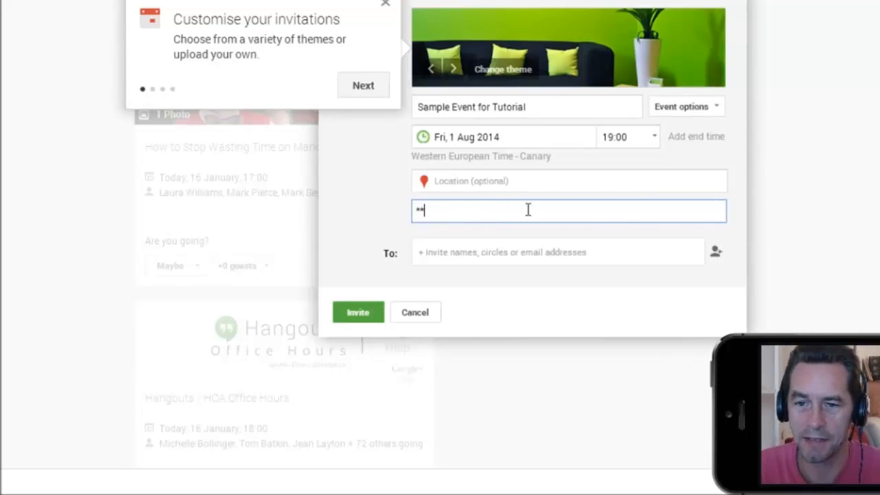
key(Left)
text(Test)
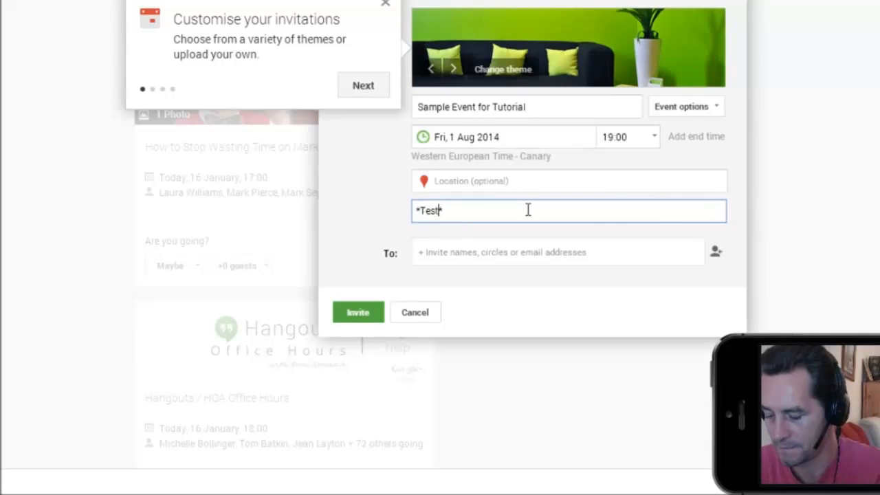
text( Event)
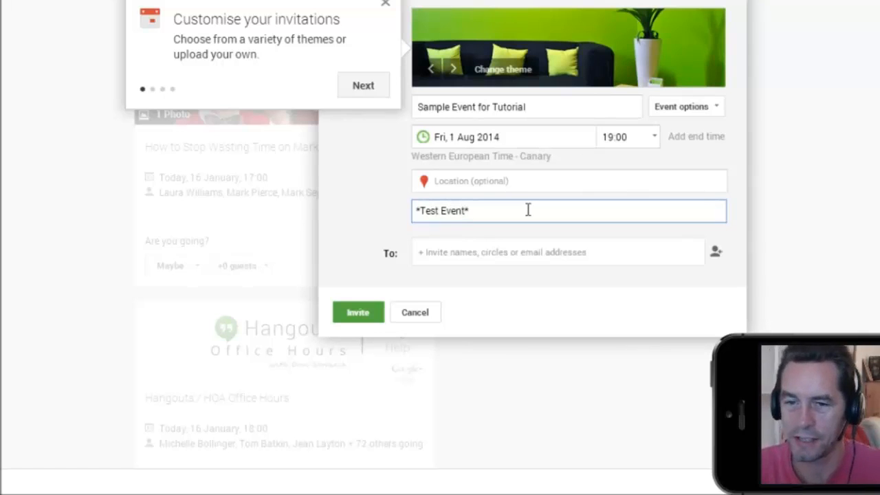
- Highlight each asterisk in the details, and extend the text between them to read "*Test Event - Do Not Reply*"
key(Home)
key(shift+Right)
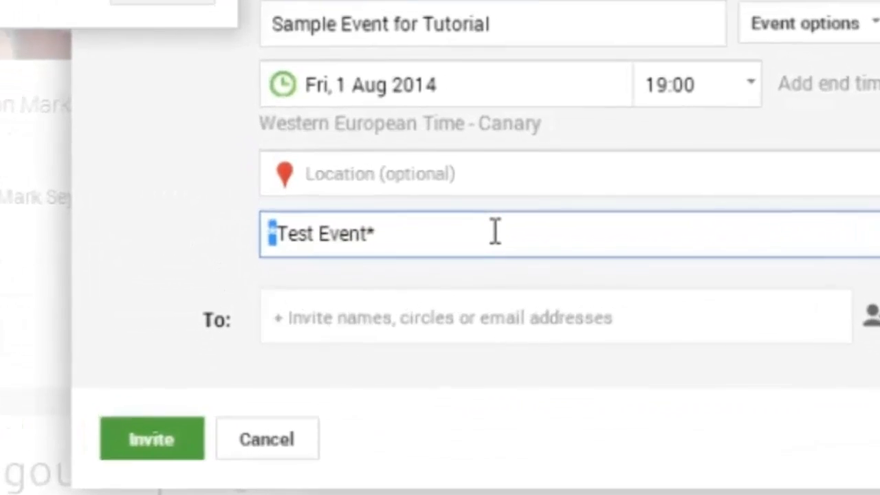
key(End)
key(shift+Left)
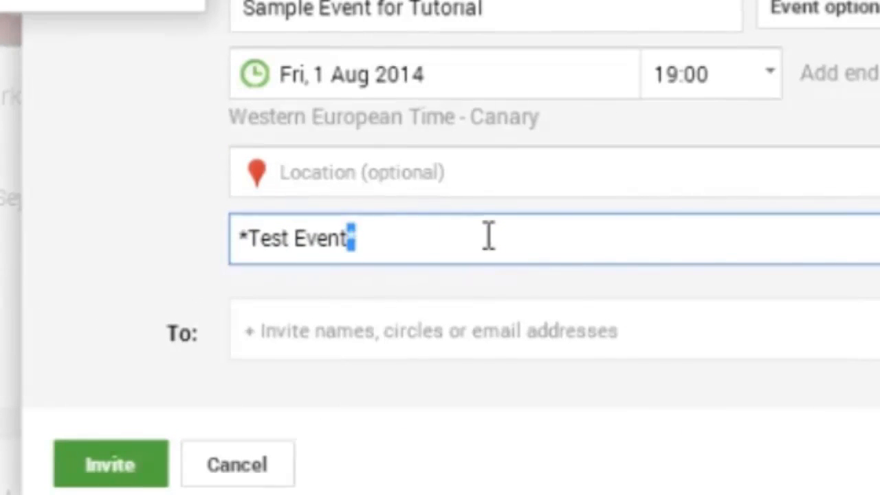
key(Right)
key(Left)
text(- )
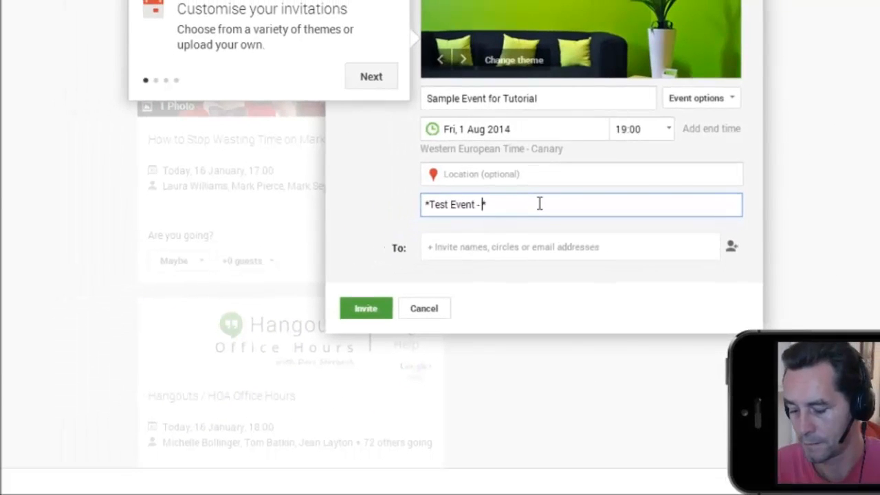
text(Do N)
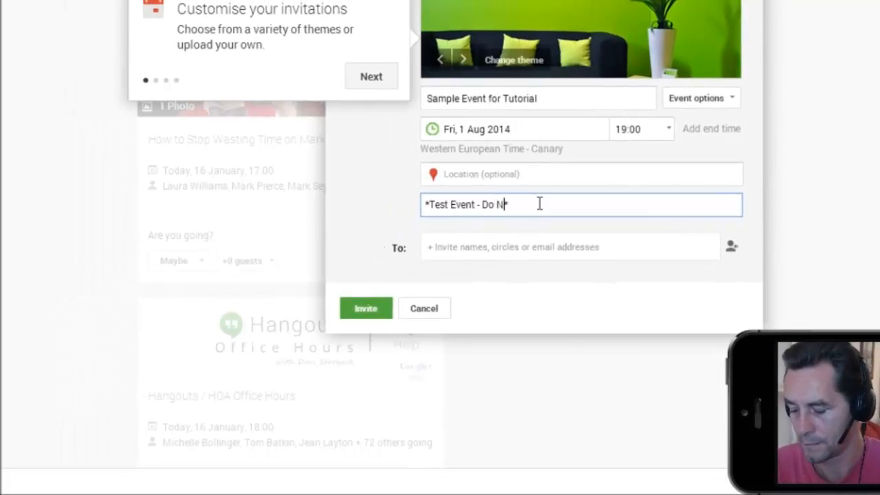
text(ot Reply*)
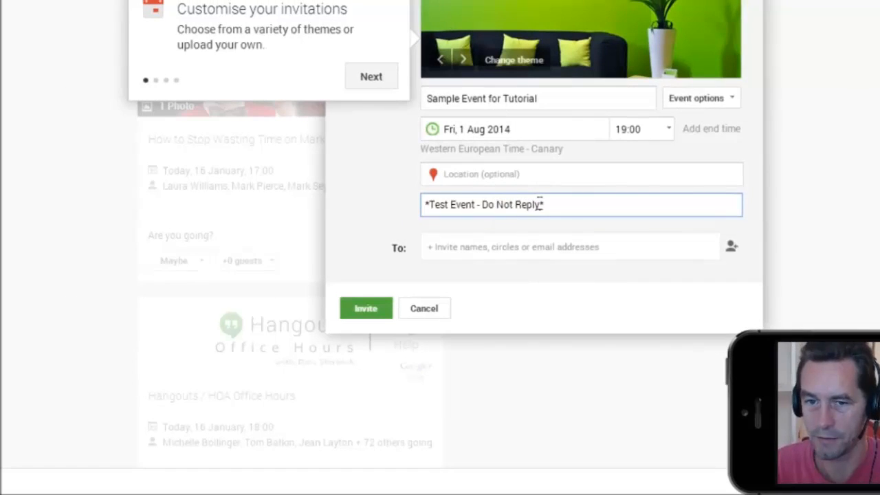
- Add "Hashtag for event: #TestEvent" a few lines below in the details, accepting the suggested TestEvent hashtag
key(Return)
key(Return)
key(Return)
key(Return)
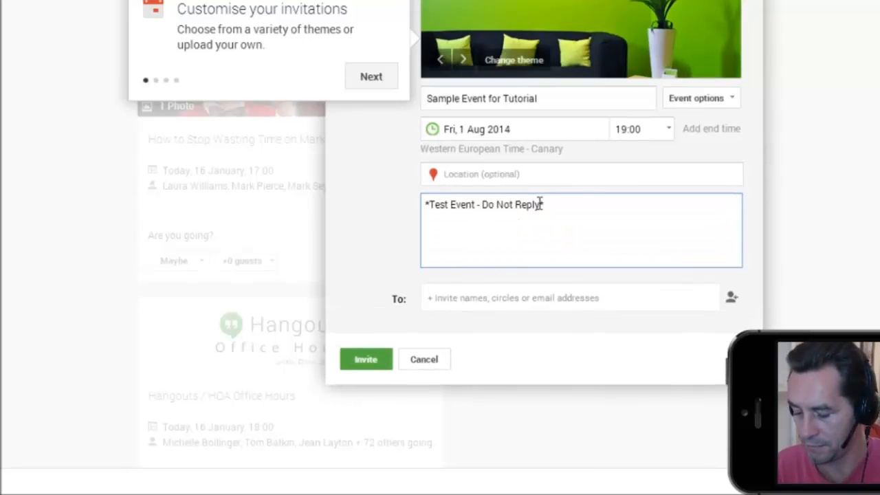
text(Hashtag for )
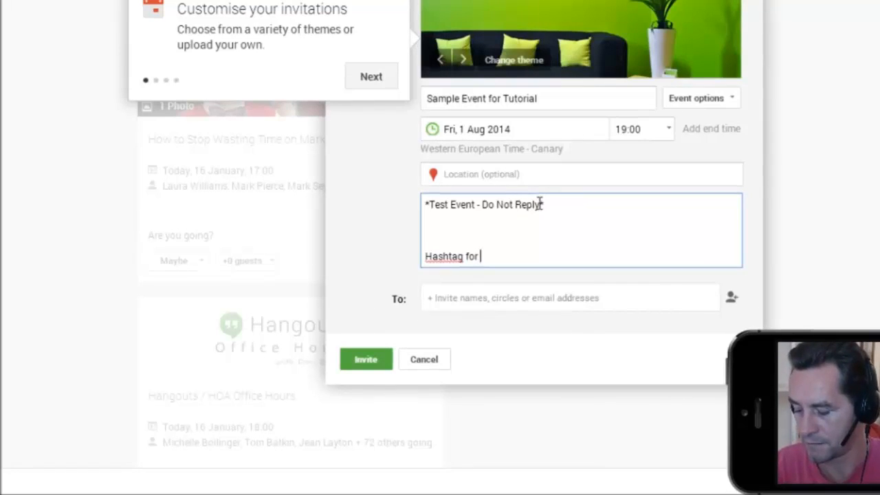
text(event: )
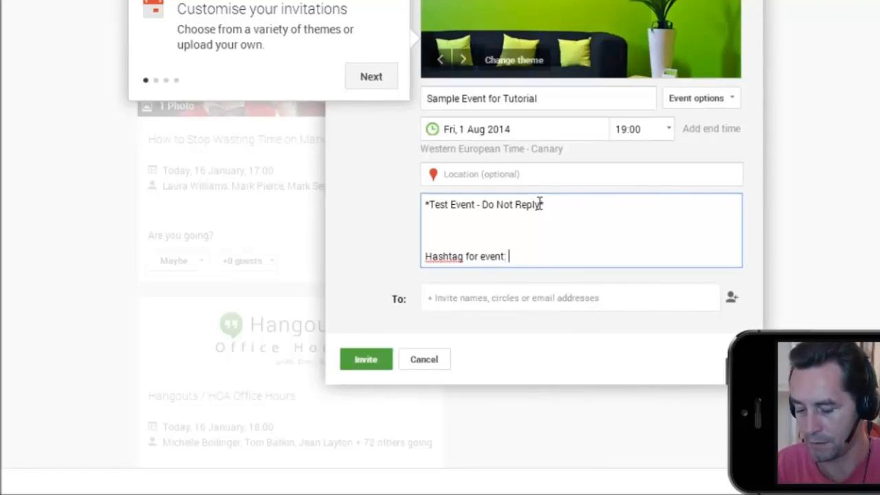
text(#TestEvent)
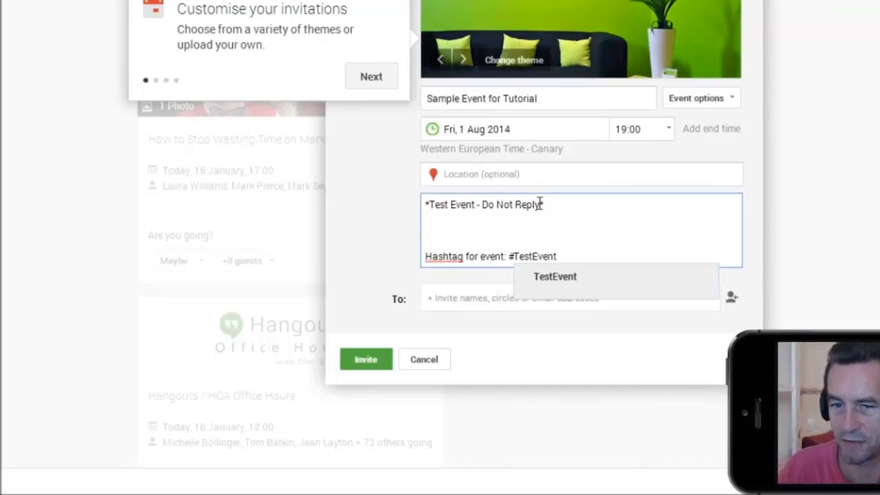
click(572, 280)
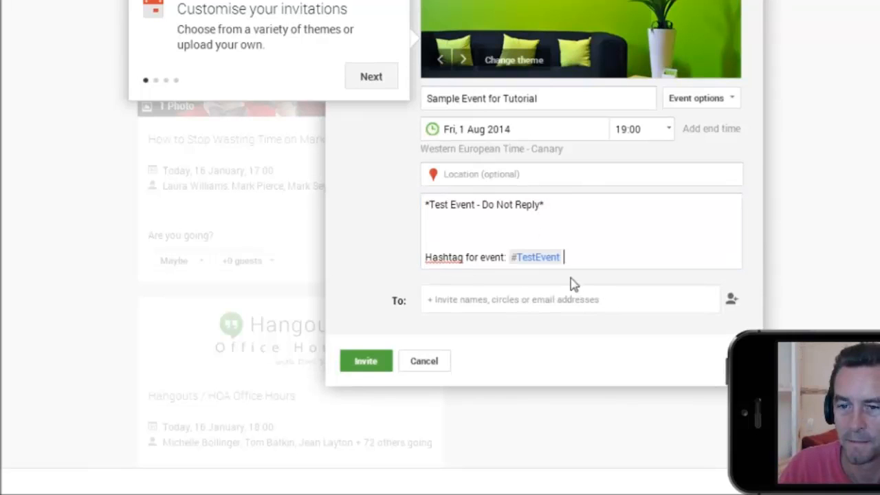
- Address the invitation to Public and advance the guided tips to the one on selecting guests
click(535, 299)
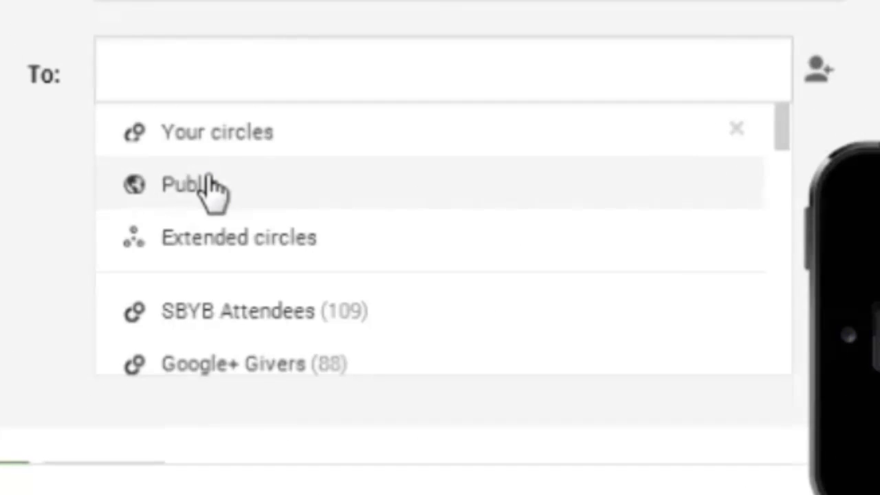
click(207, 191)
key(Escape)
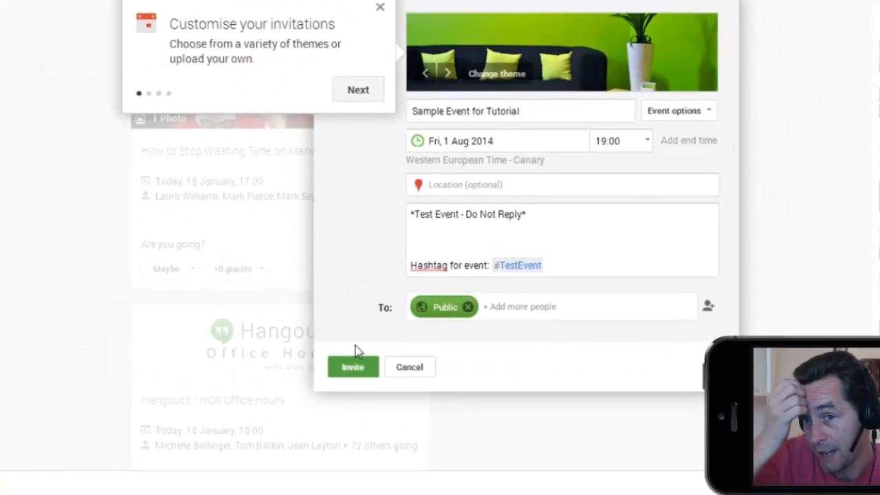
click(369, 93)
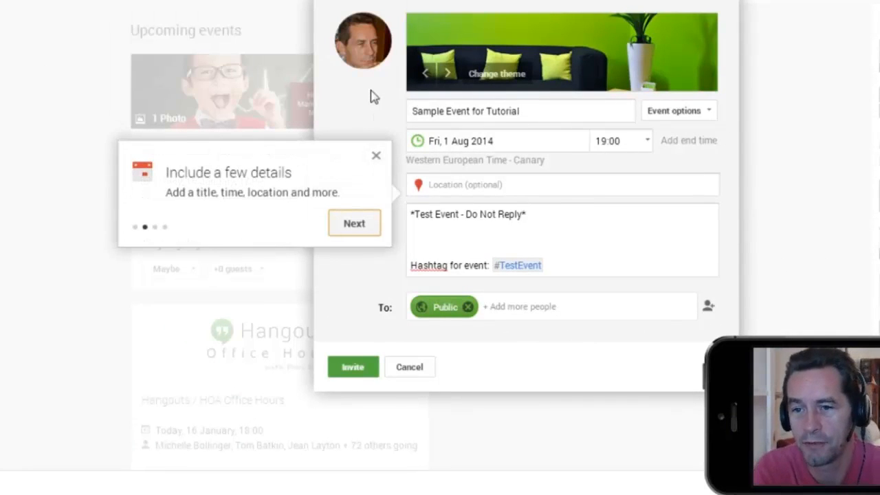
click(355, 224)
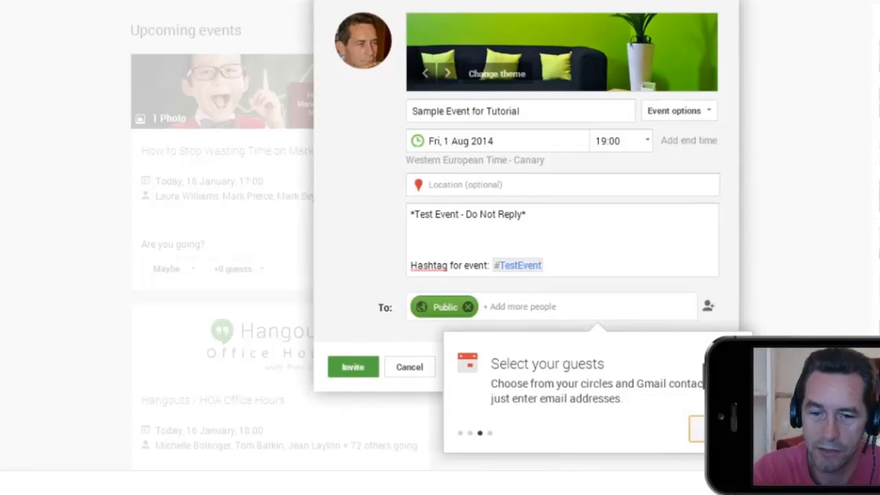
- Finish the guided tips and turn on Show more options in the advanced event options
click(695, 427)
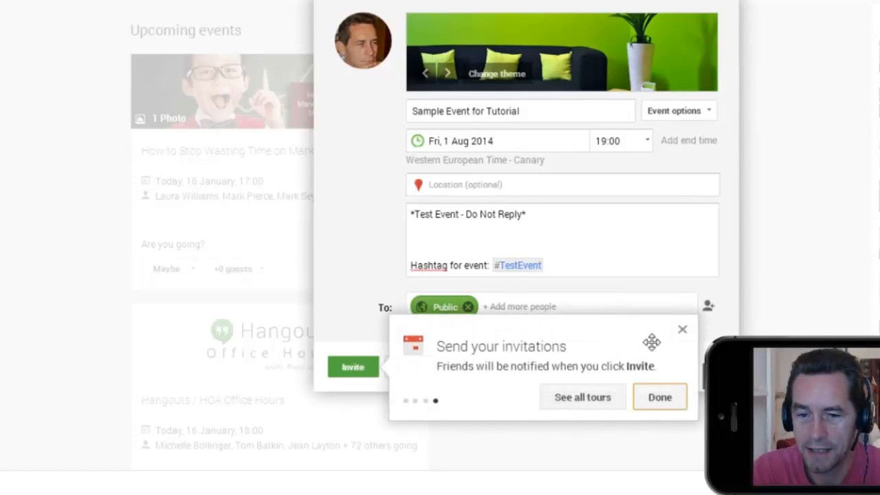
click(661, 399)
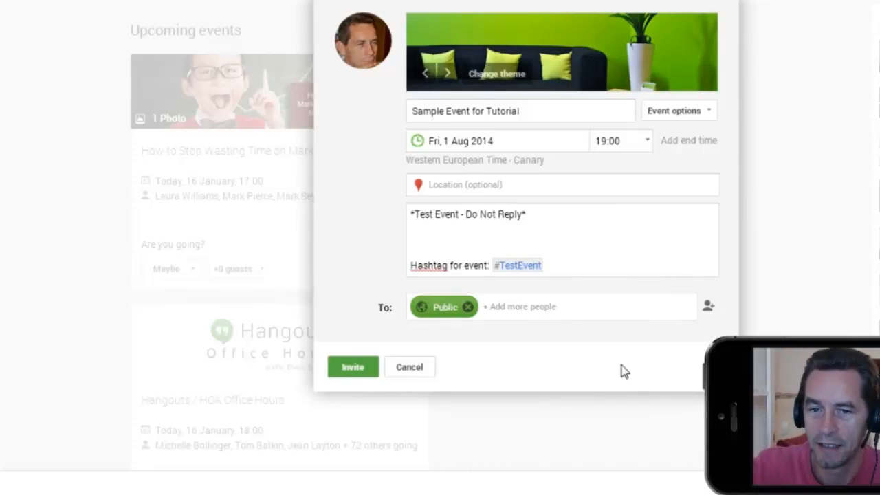
click(692, 116)
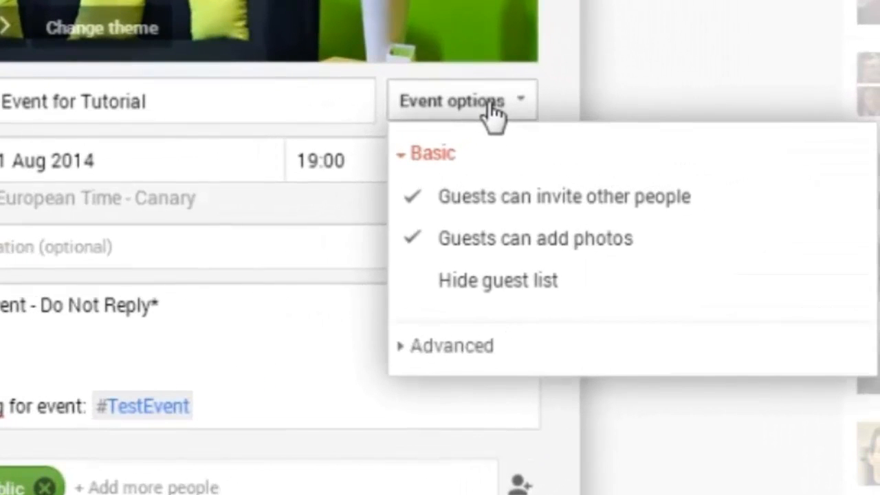
click(471, 348)
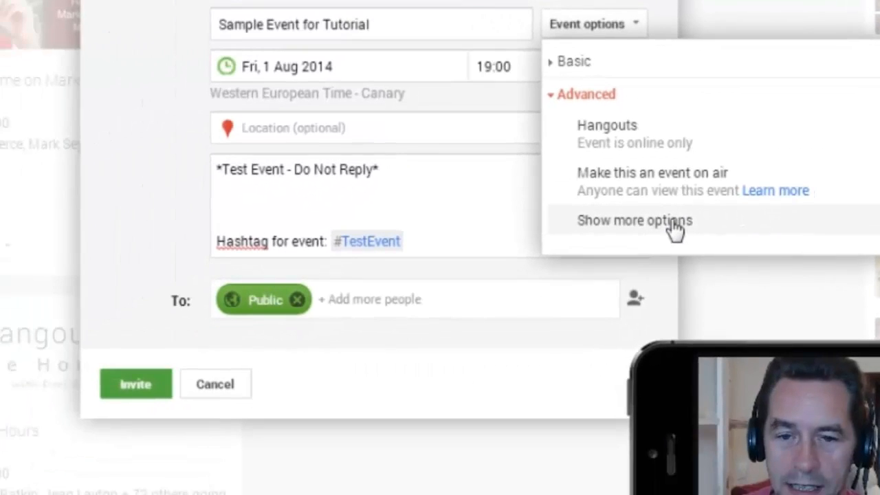
click(670, 221)
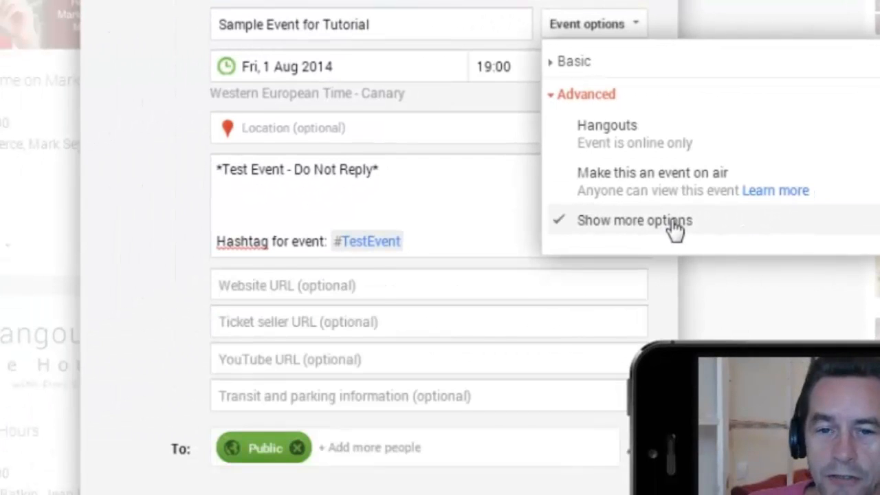
click(383, 289)
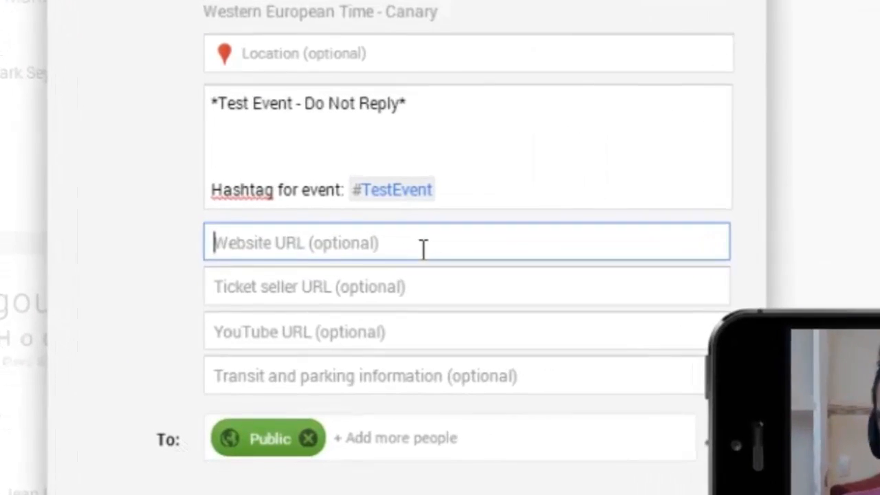
text(htt)
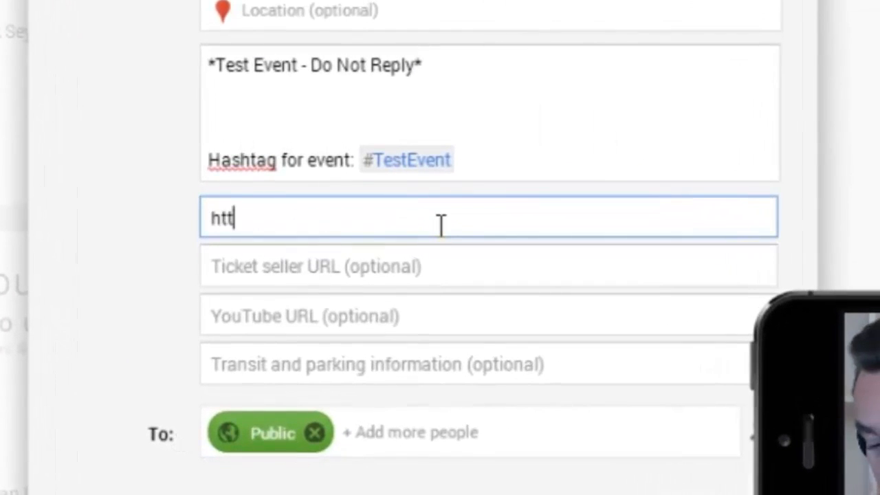
text(p://ww)
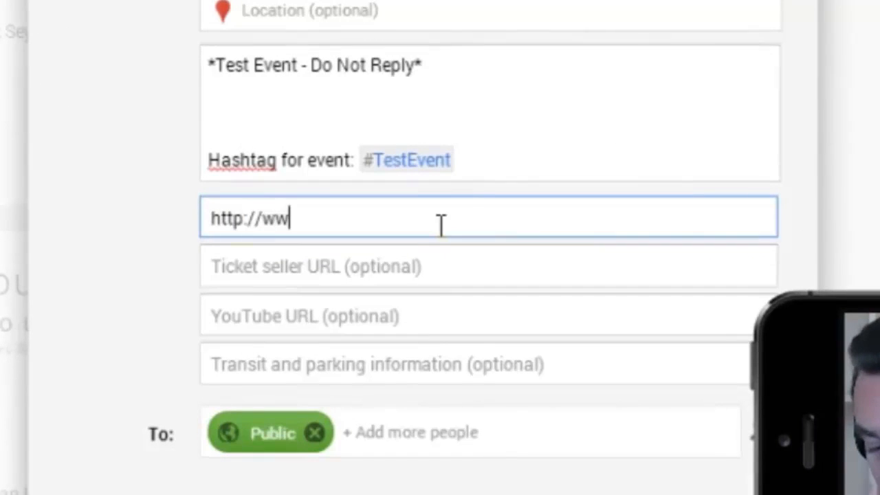
text(w.hostedhan)
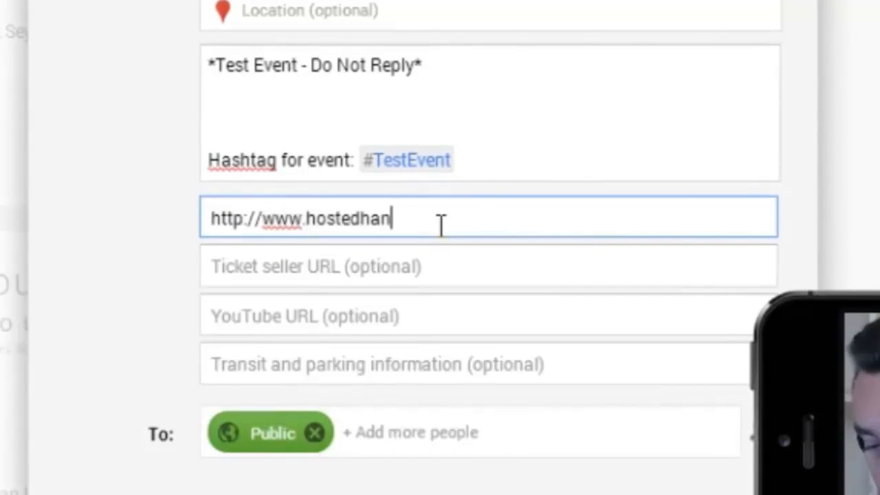
text(gouts.com)
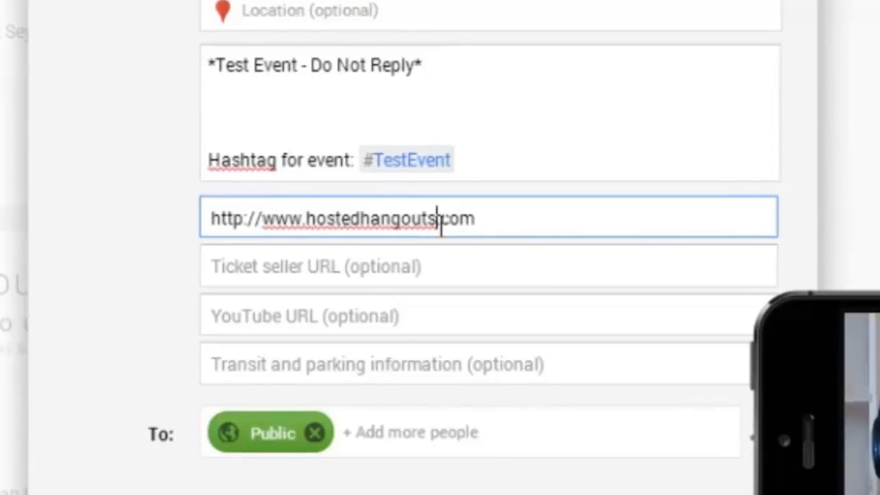
click(485, 319)
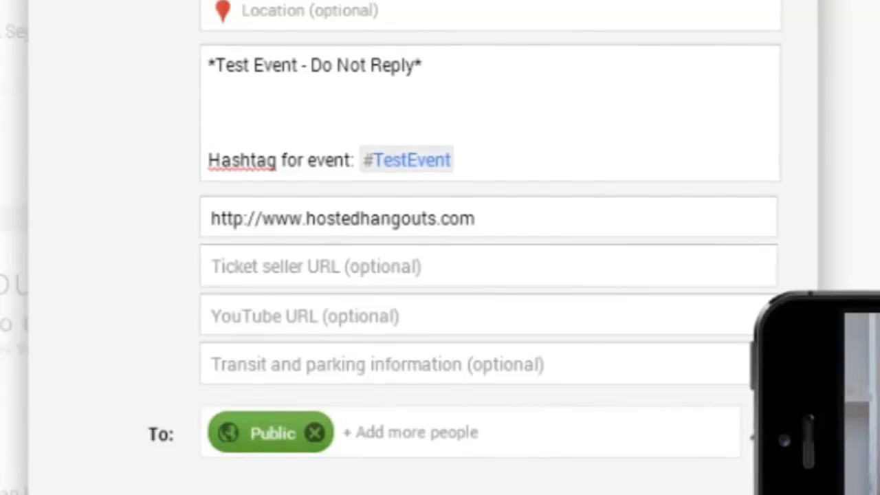
key(shift+Tab)
key(shift+Tab)
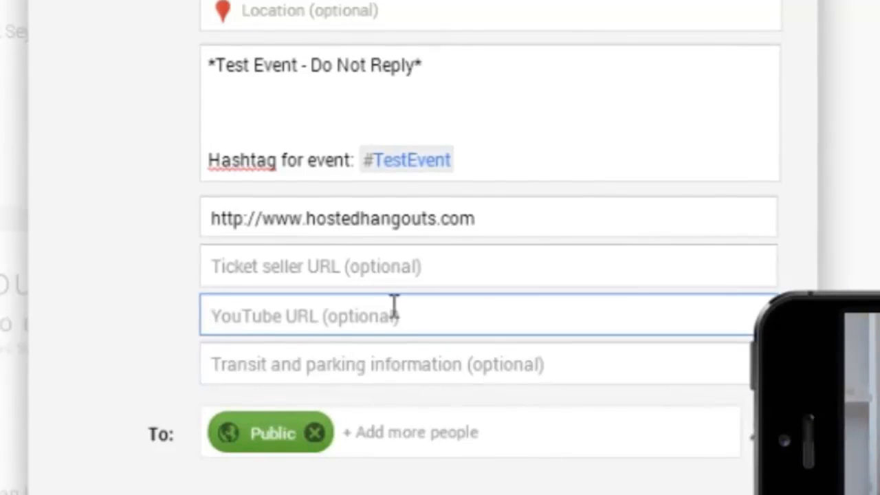
text(https://www.youtube.com/watch?v=g1ZITFiaVt0)
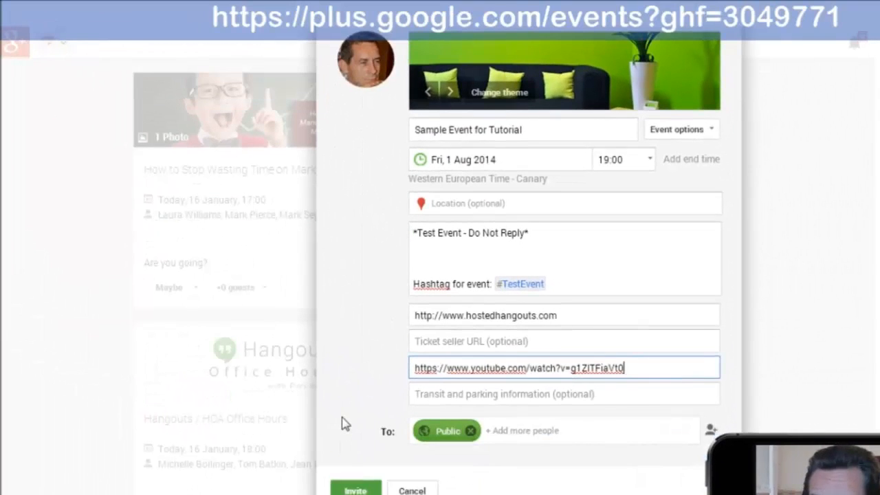
click(356, 490)
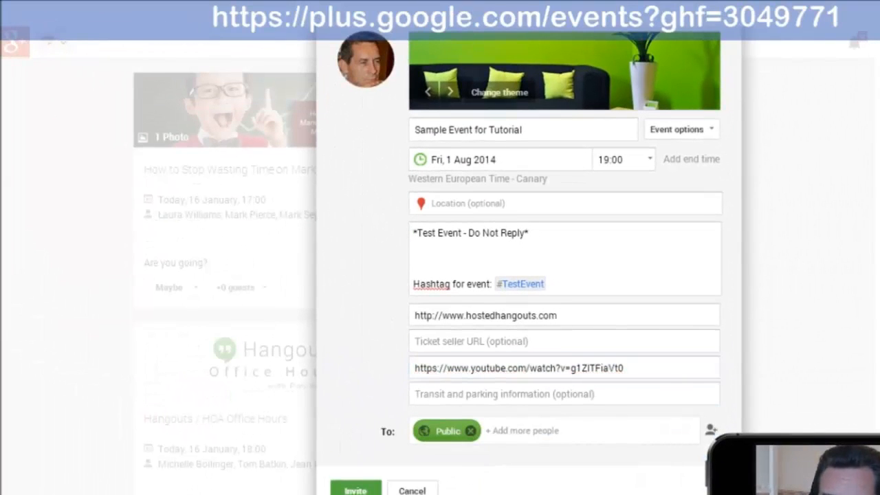
click(356, 490)
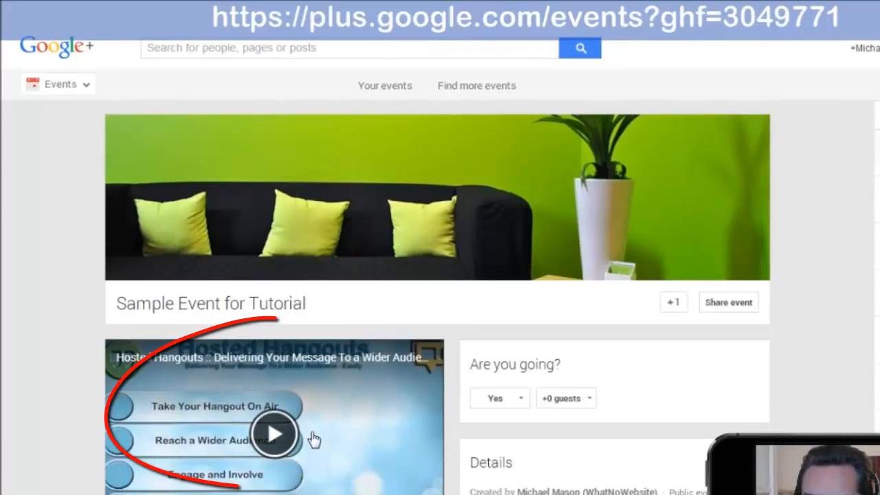
- Review the created event page, and share the event with Public without adding a comment
middle_click(818, 246)
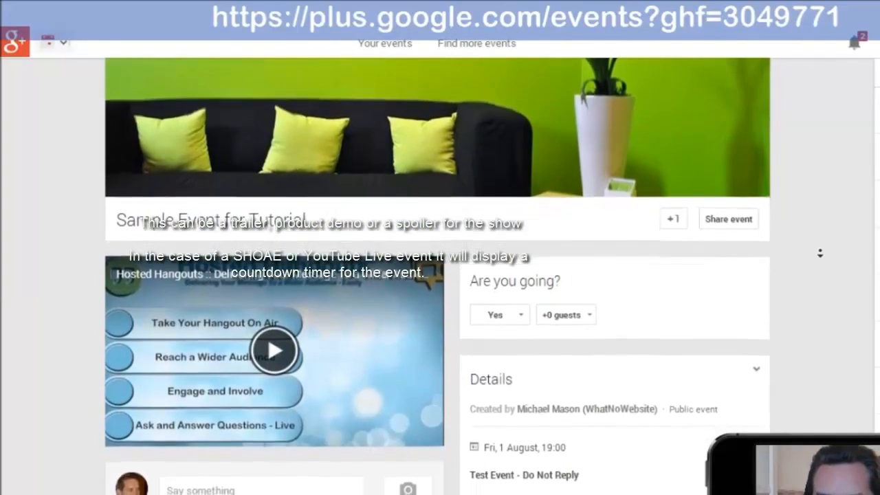
middle_click(820, 252)
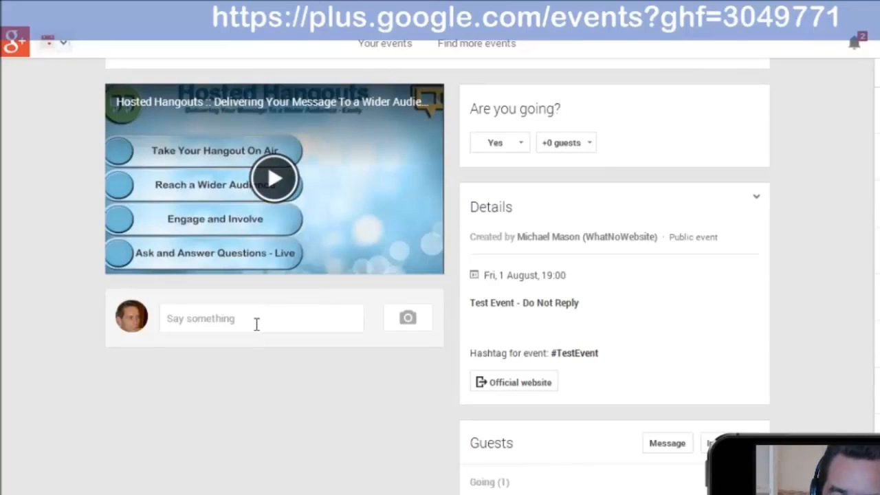
scroll(784, 288, up, 1)
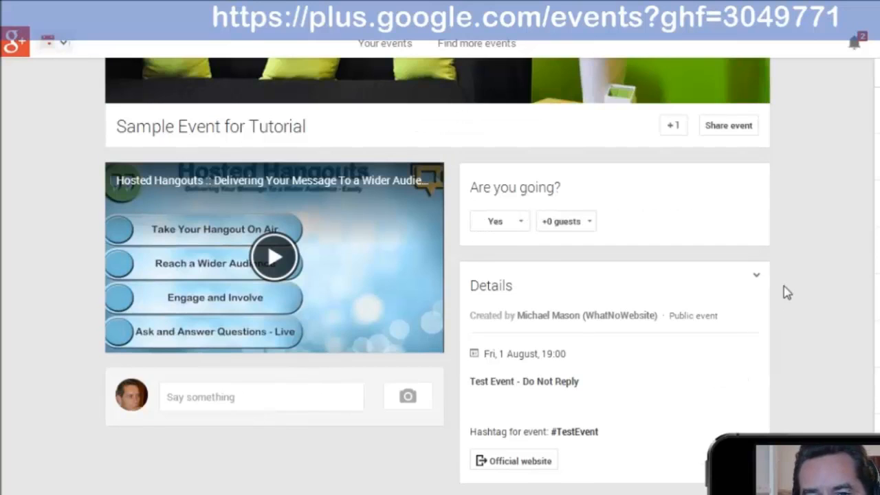
scroll(783, 292, up, 2)
scroll(783, 241, down, 1)
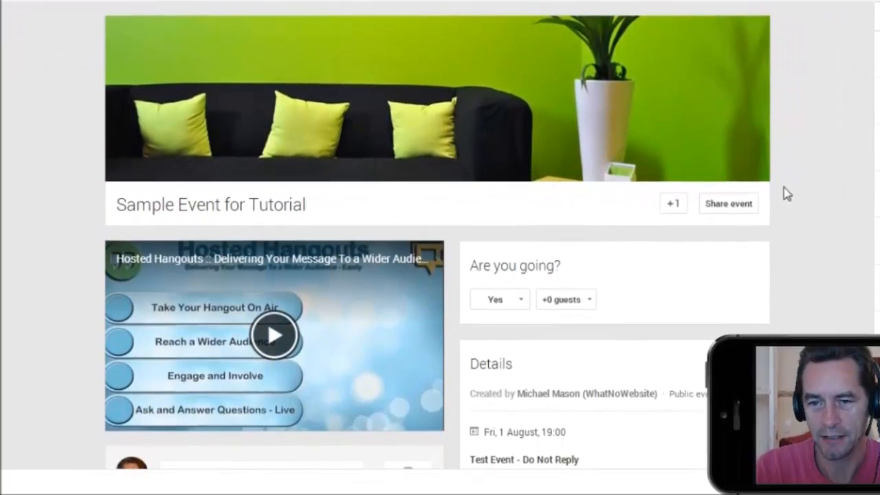
click(715, 205)
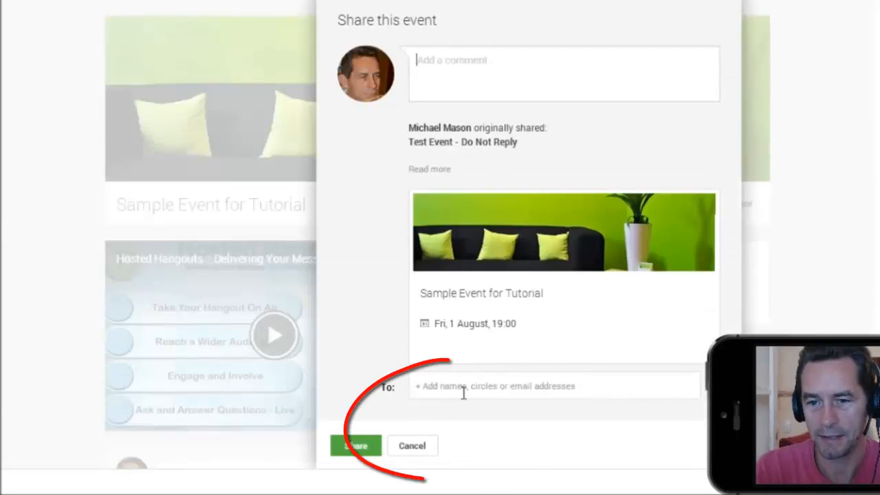
click(464, 392)
click(448, 434)
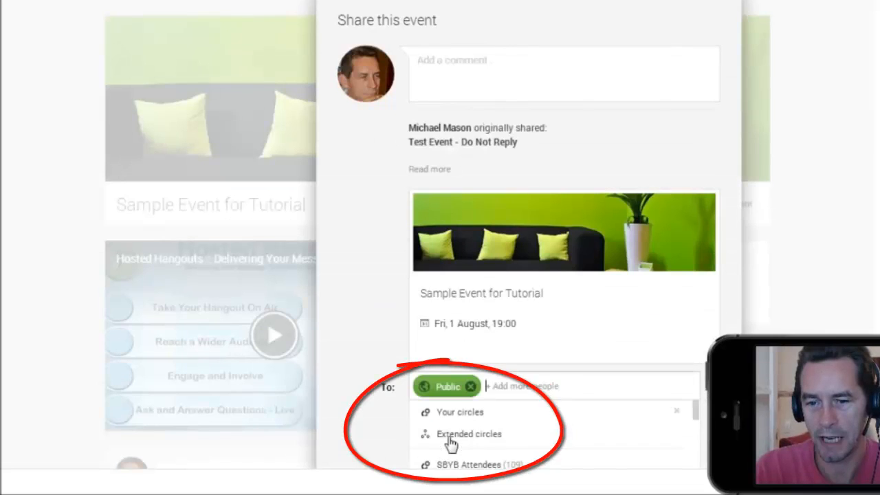
click(349, 429)
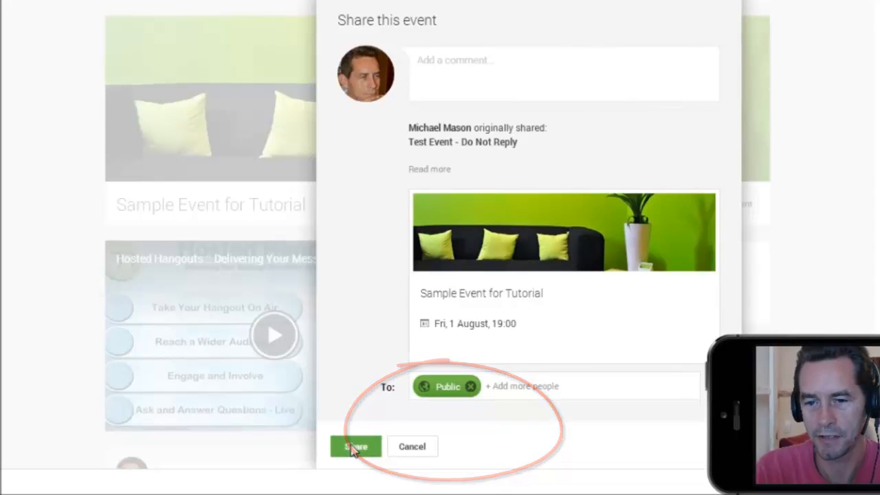
click(354, 446)
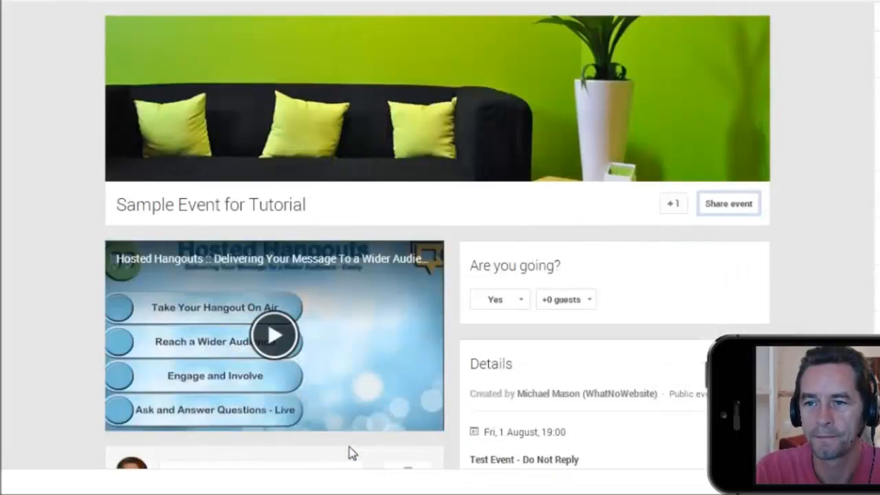
- Open the profile page and copy the post link of the first public share of the event
mouse_move(67, 2)
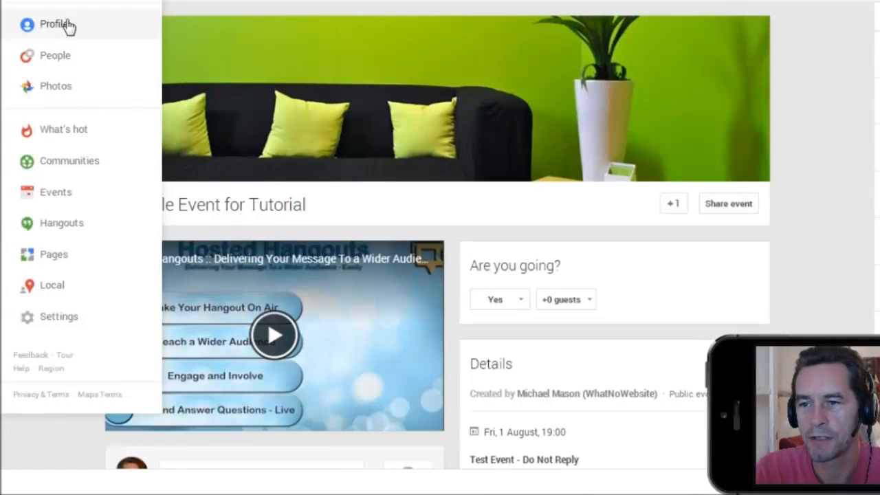
click(67, 25)
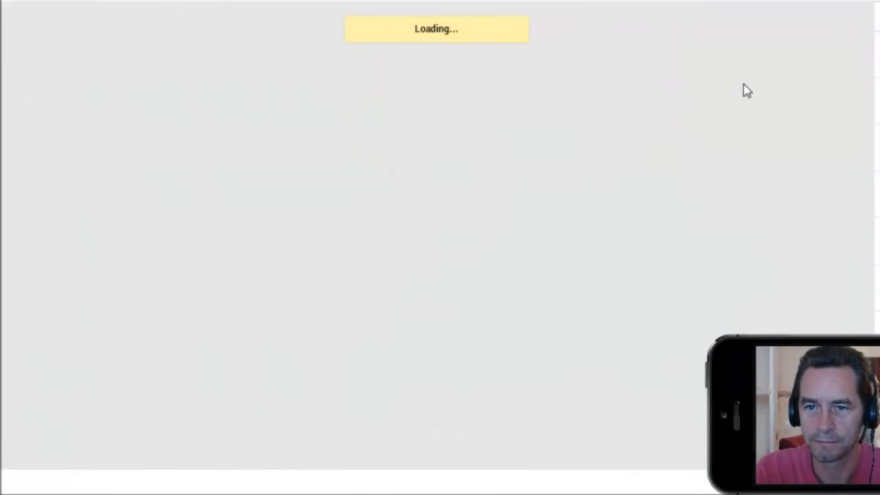
scroll(867, 96, down, 3)
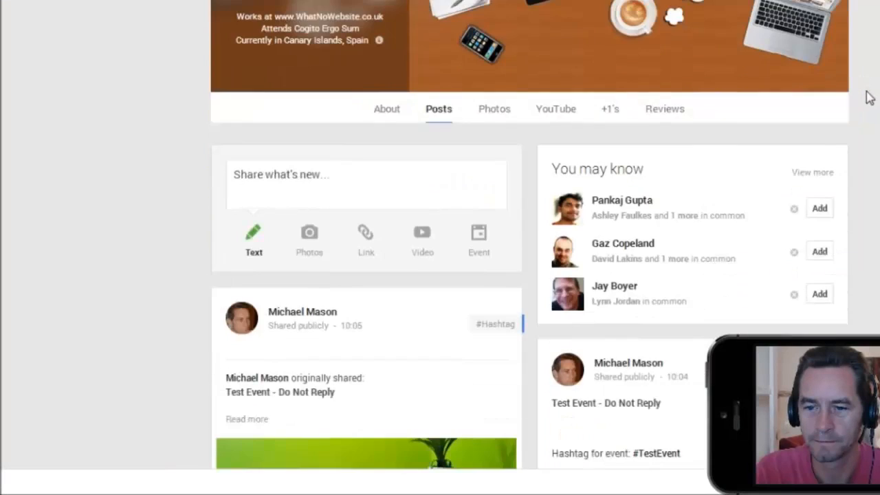
scroll(867, 97, down, 3)
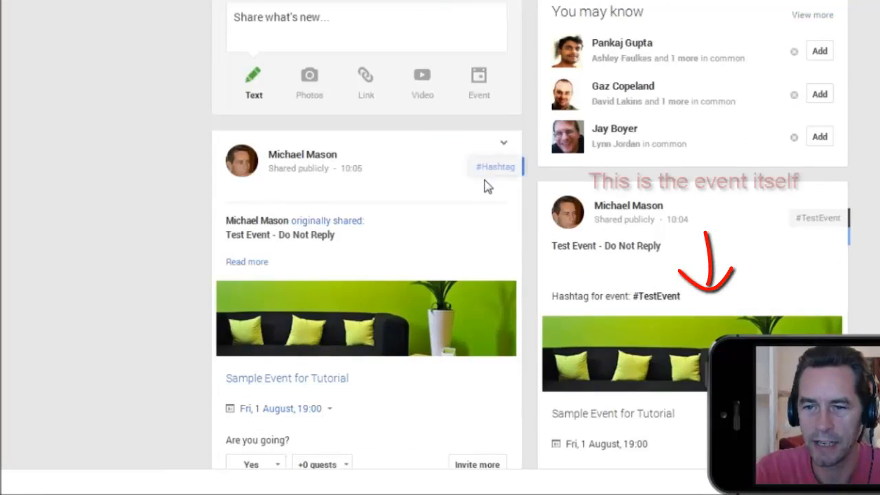
click(503, 143)
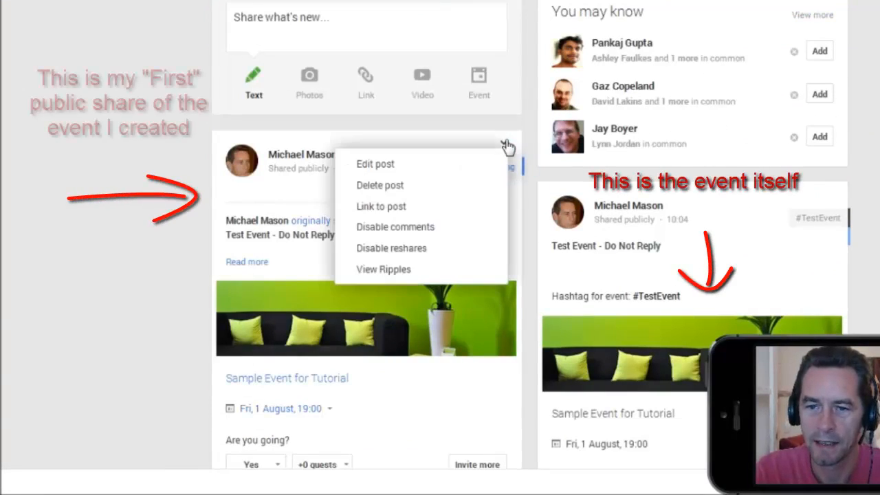
click(407, 206)
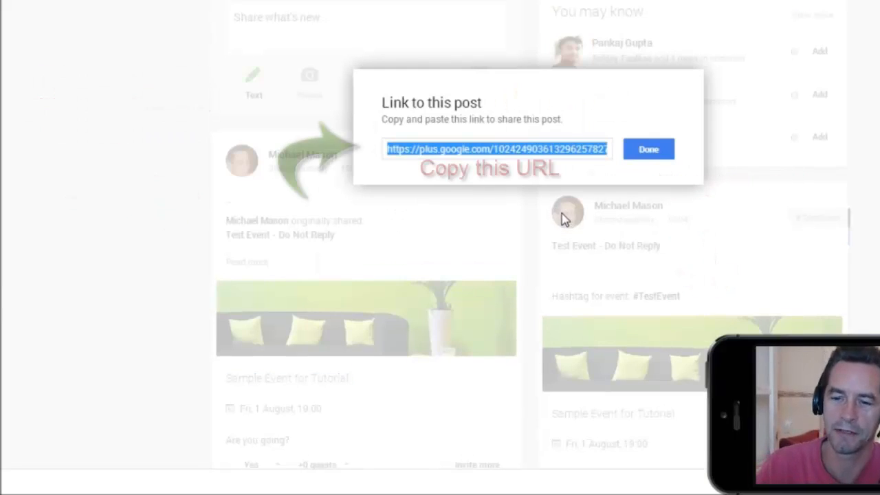
click(649, 151)
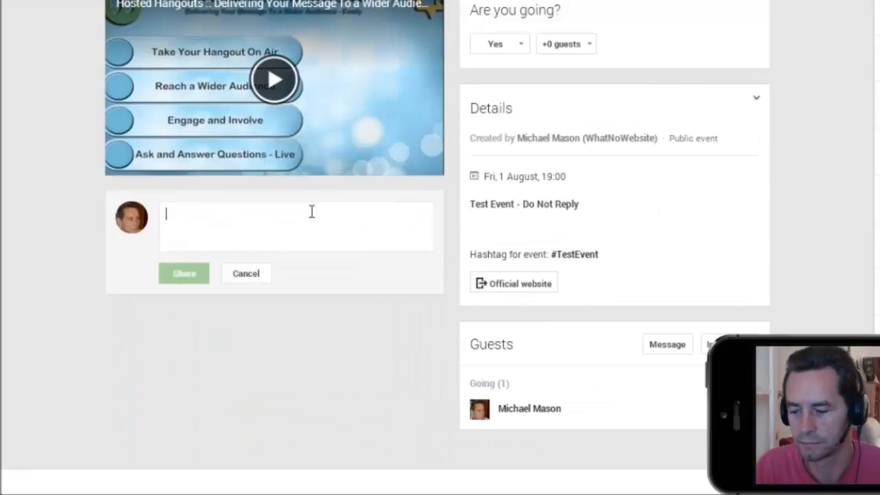
- Post the comment "Test comment for CT." on the event page
text(Test comment for CT)
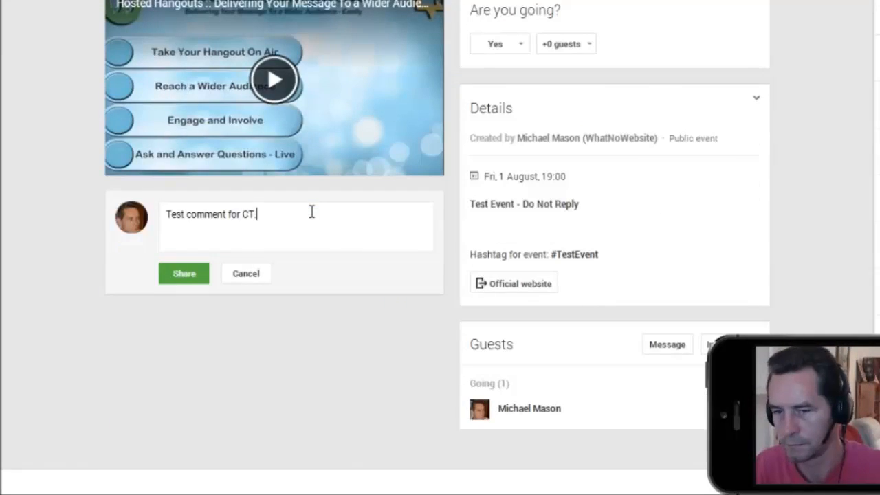
click(190, 280)
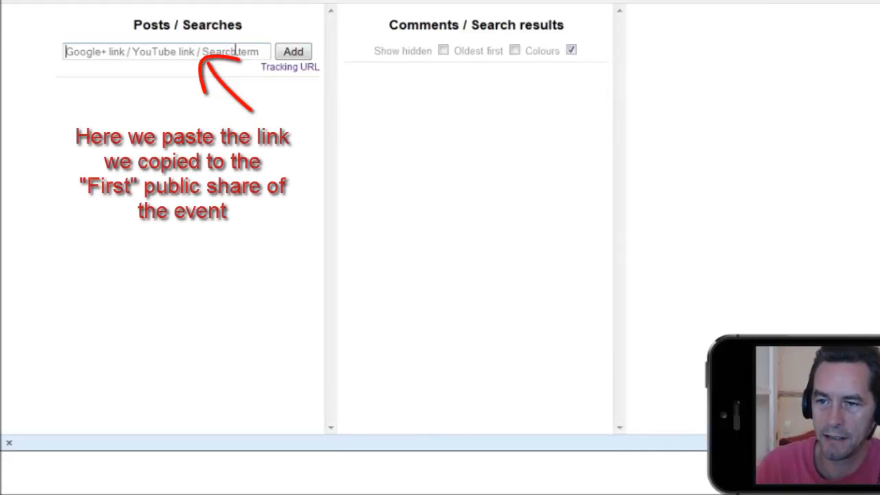
- Switch to the comment-tracking page and add the copied link of the event's first public share to the tracked posts
click(293, 51)
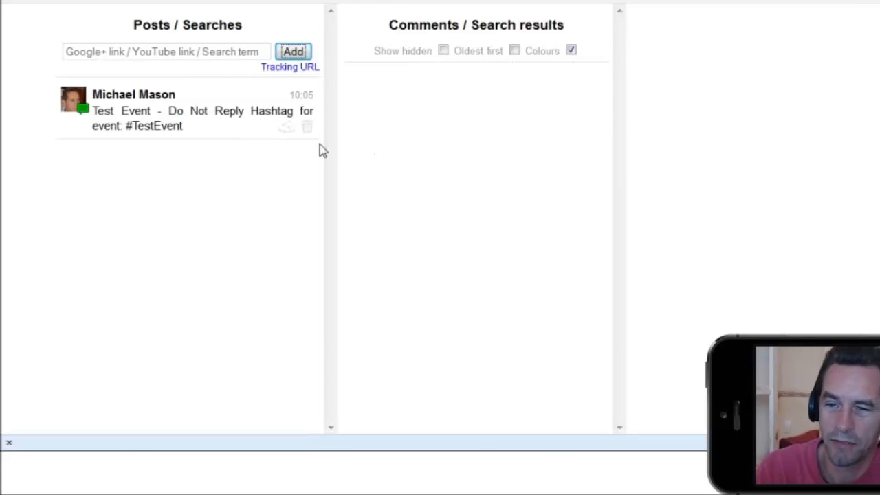
click(287, 129)
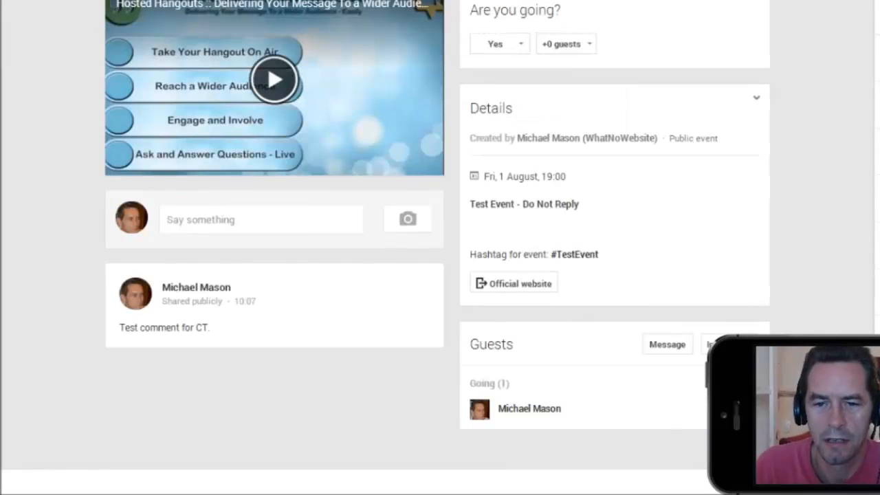
- Copy the #TestEvent hashtag from the event's details and open the Google+ home stream
drag(608, 259, 552, 255)
key(ctrl+c)
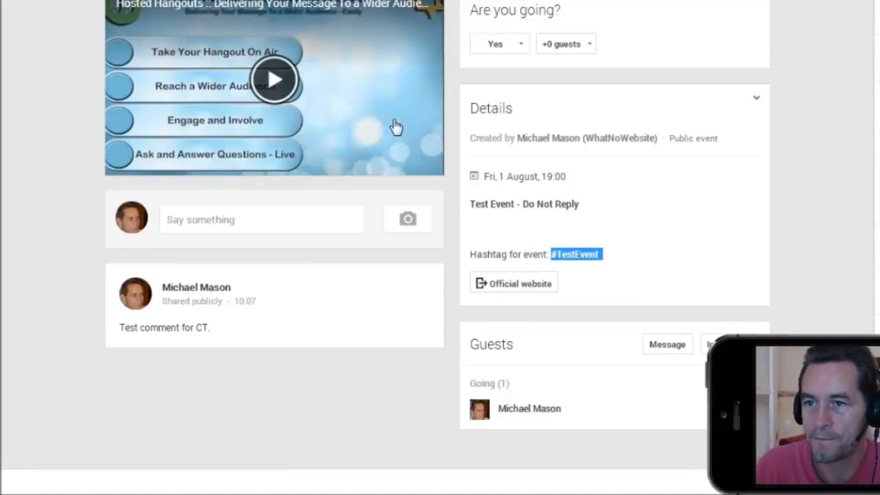
click(41, 2)
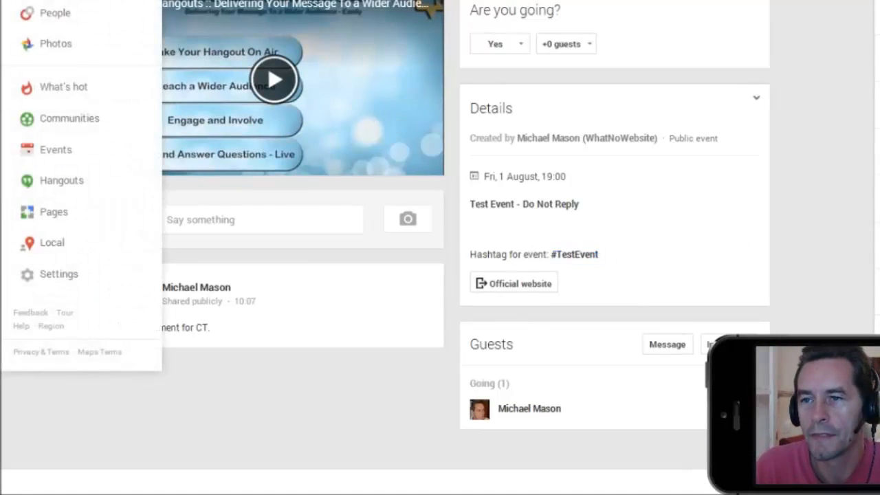
click(61, 223)
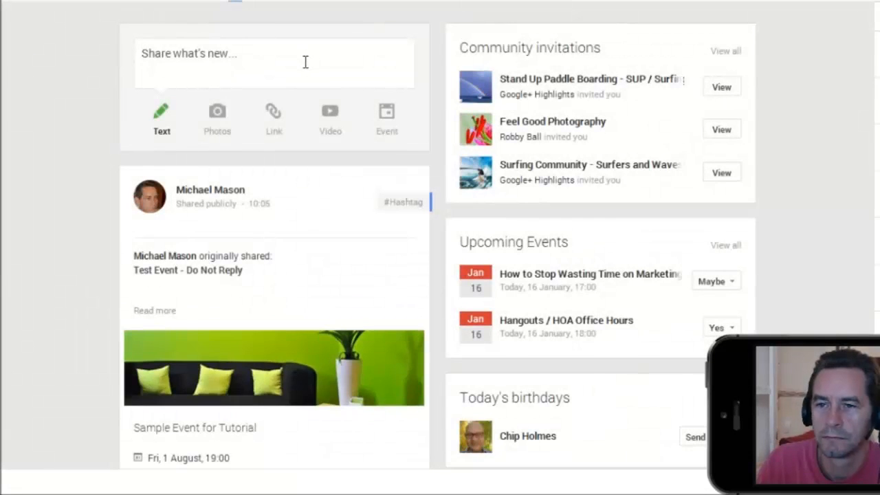
- Share a new Public post reading "Test comment for #TestEvent", using the copied hashtag
click(305, 60)
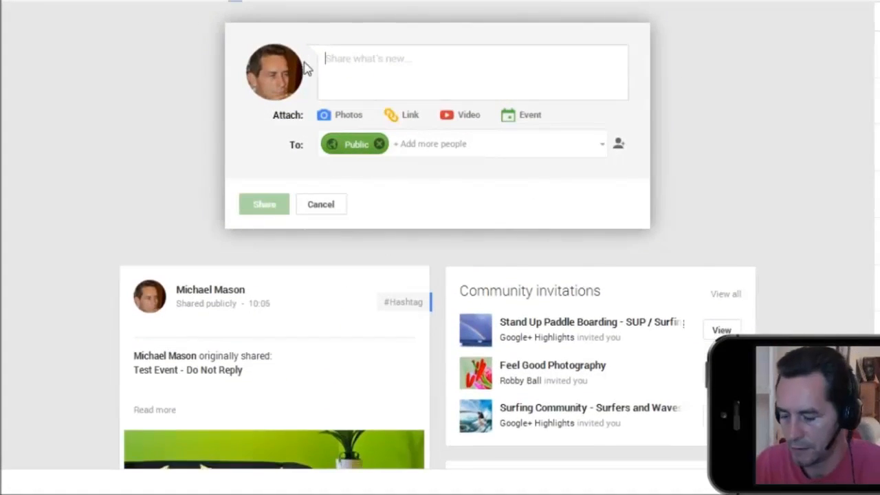
text(Test comment for)
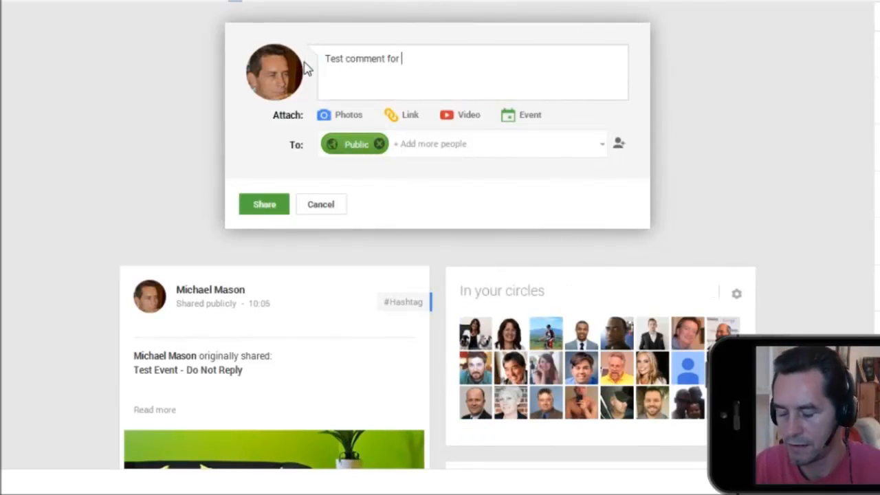
key(ctrl+v)
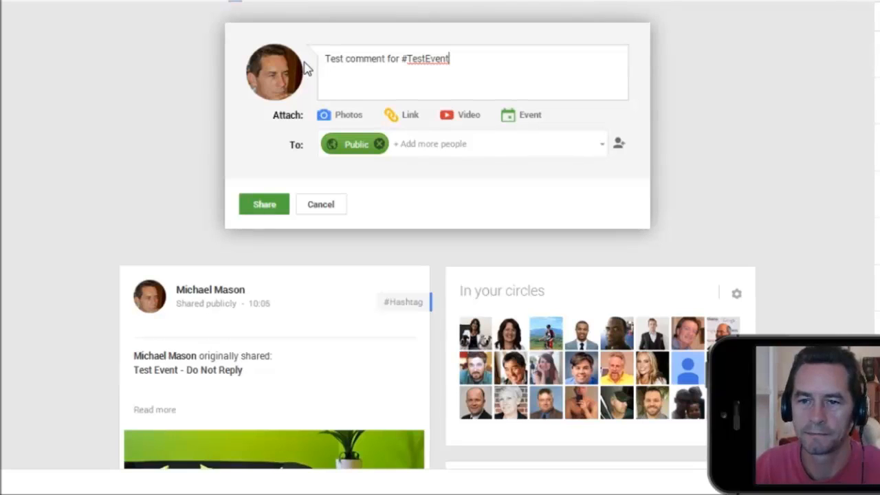
click(270, 208)
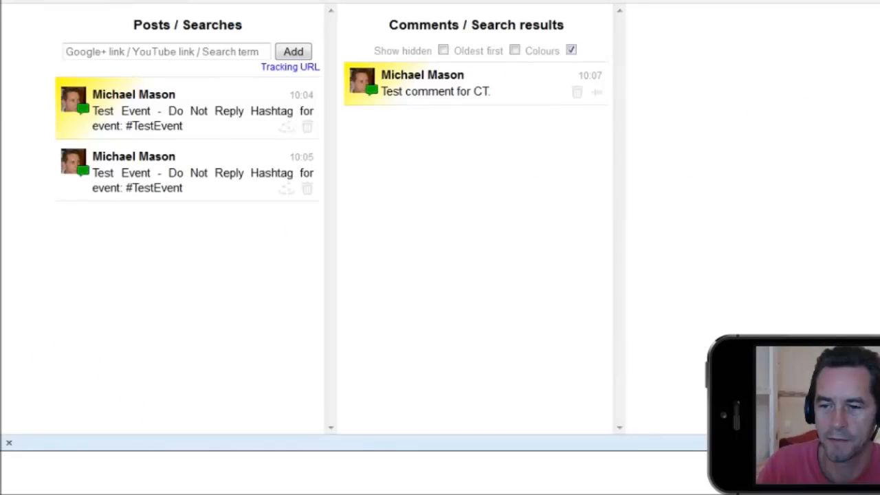
- On the comment-tracking page, add a search for #TestEvent to the tracked posts and searches
click(220, 51)
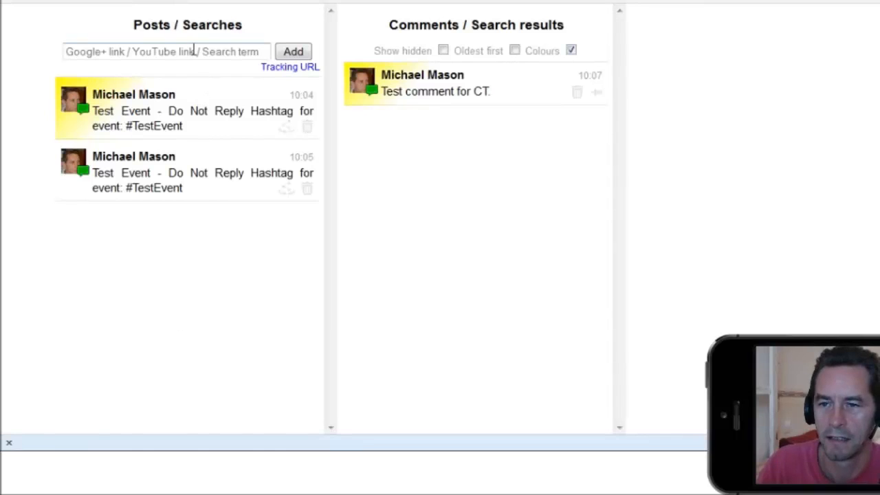
key(ctrl+v)
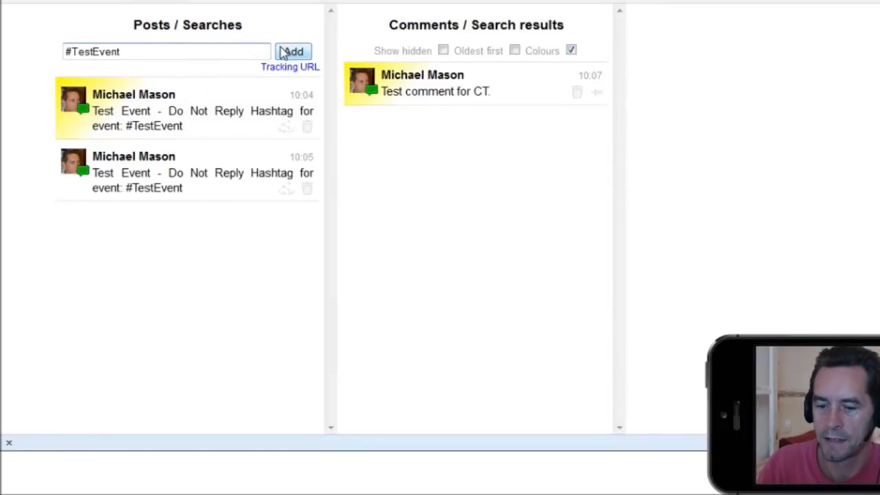
key(BackSpace)
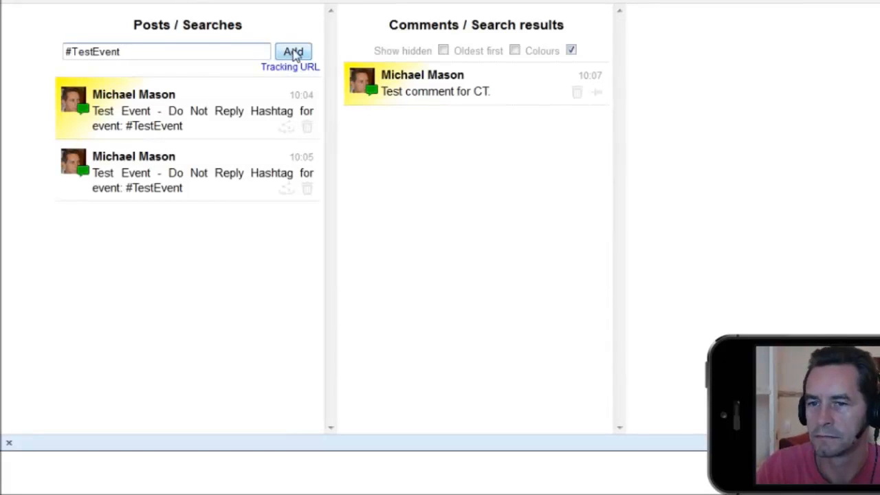
click(293, 54)
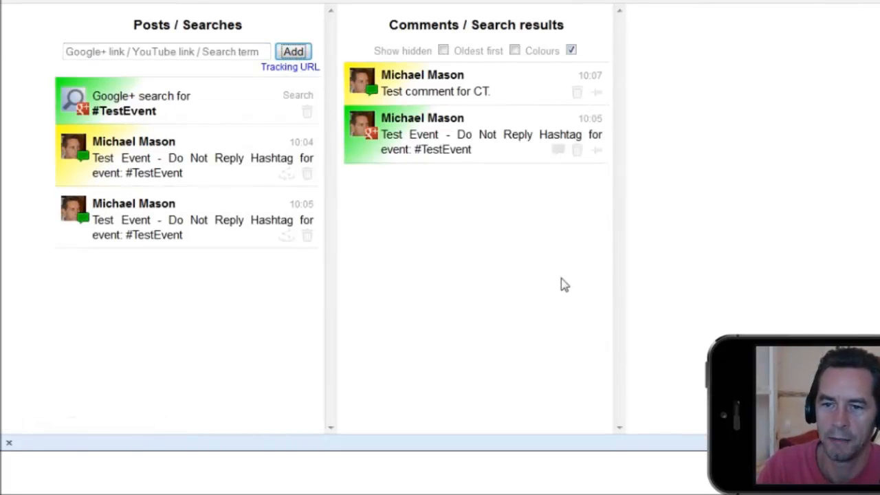